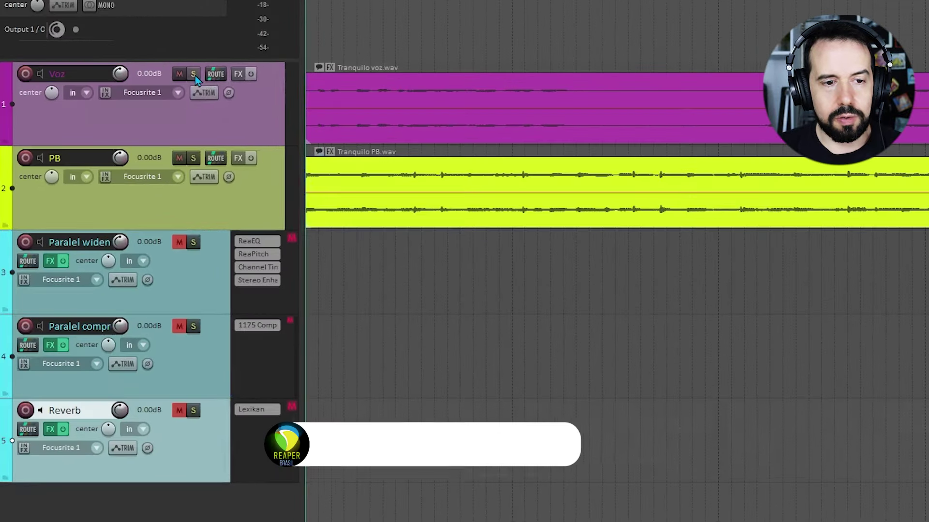
Step: Audition the Voz track in solo, and take it out of solo
left_click(195, 76)
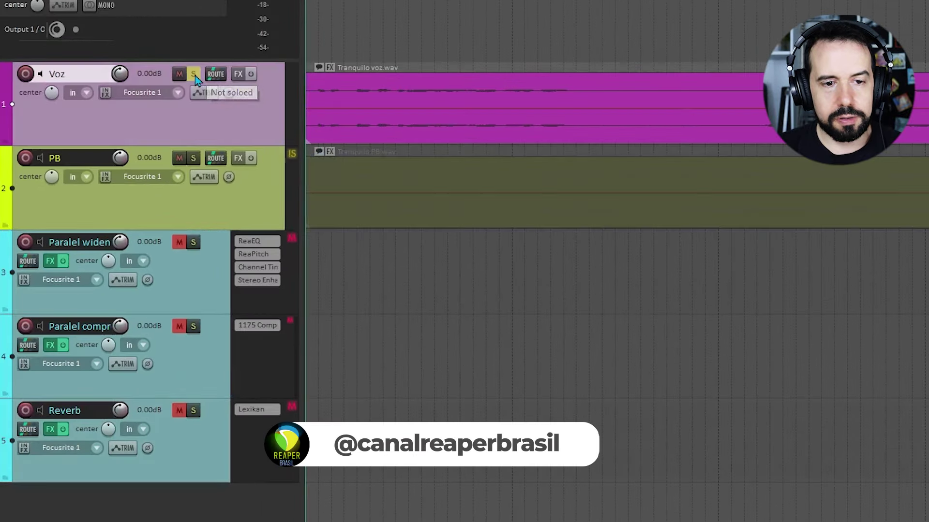
key("space")
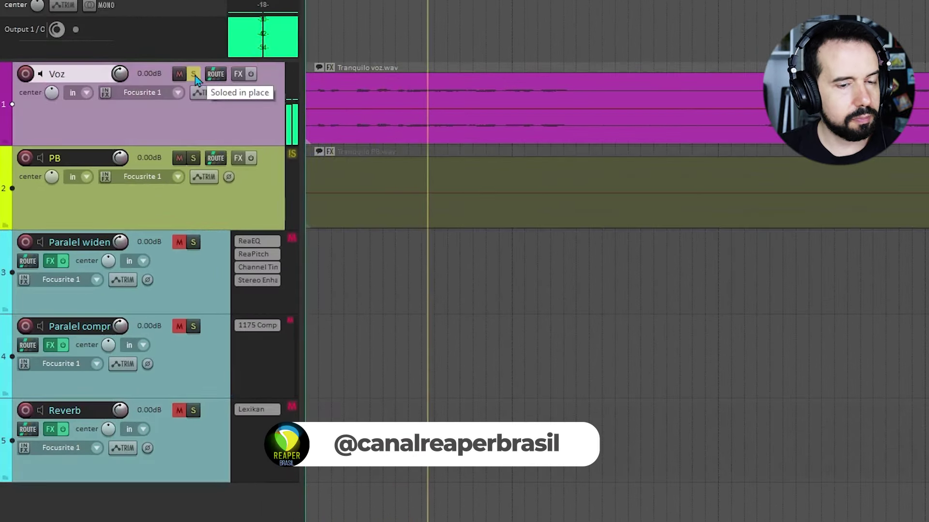
left_click(194, 76)
key("space")
Step: Audition the PB track in solo, and listen to it together with the Voz track
left_click(193, 158)
key("space")
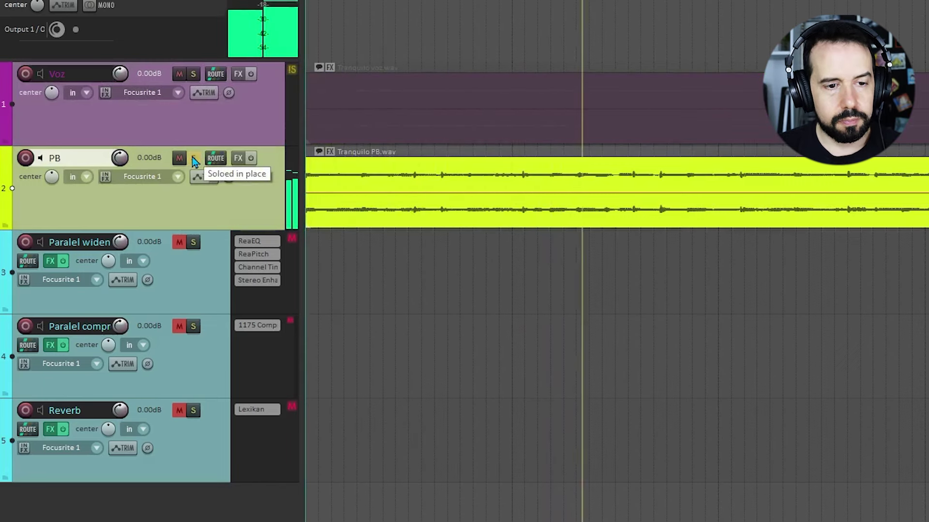
left_click(193, 158)
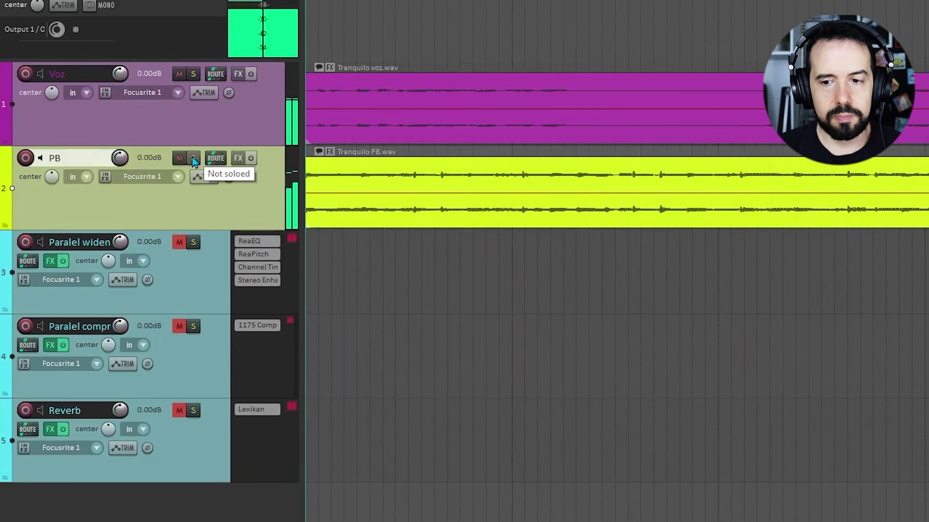
key("space")
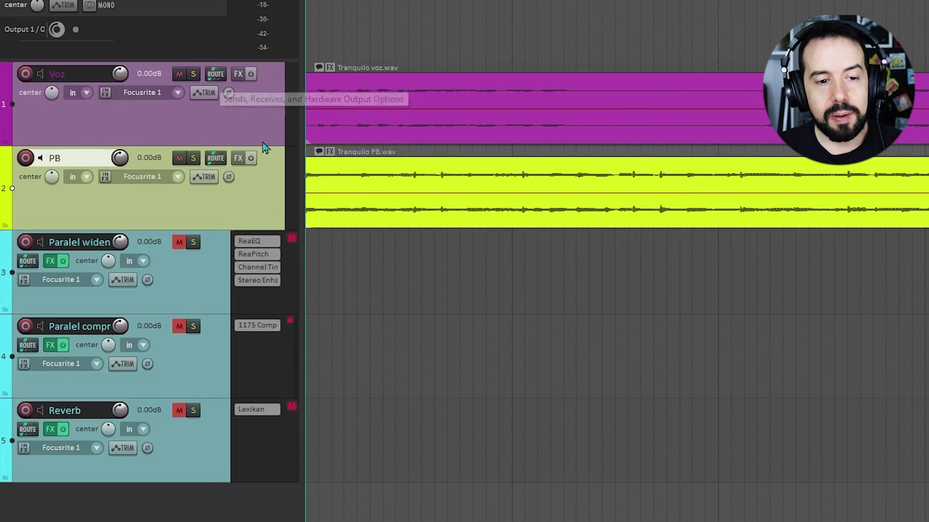
Step: Unmute the Paralel widening track and open its ReaEQ settings
left_click(197, 275)
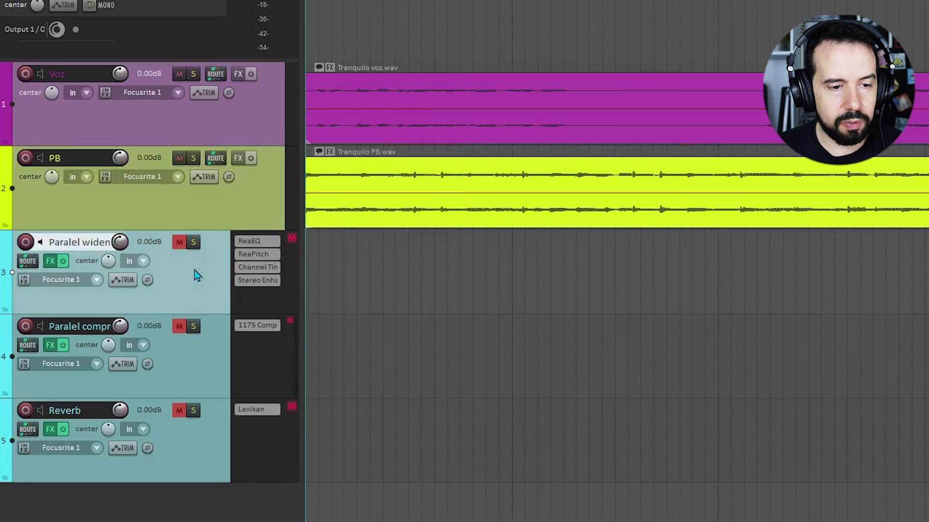
left_click(180, 245)
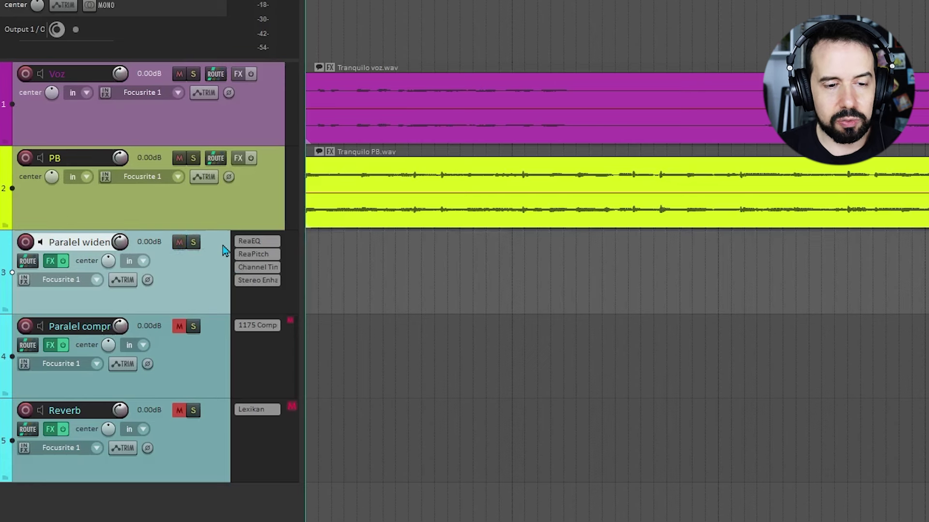
left_click(251, 244)
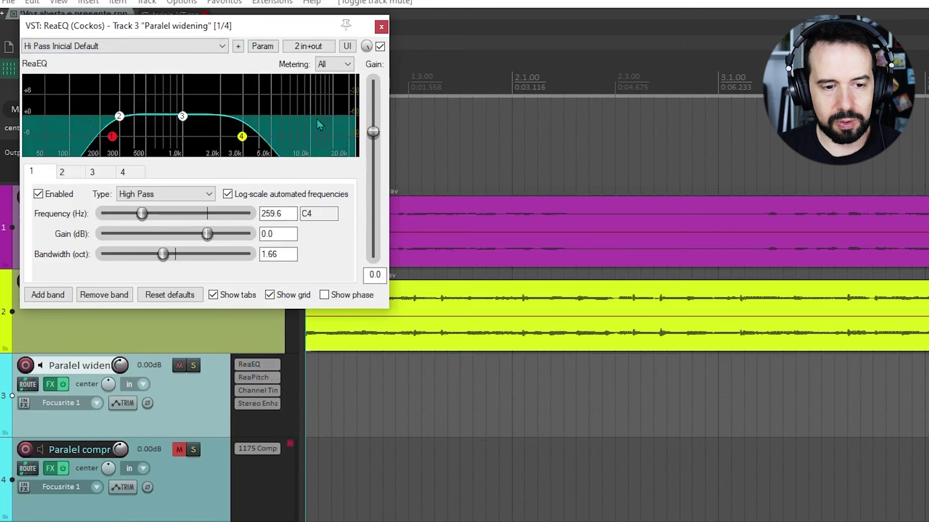
Step: Examine the pitch shift and pan settings of both ReaPitch shifters on the Paralel widening track, and close the effect windows
left_click(251, 380)
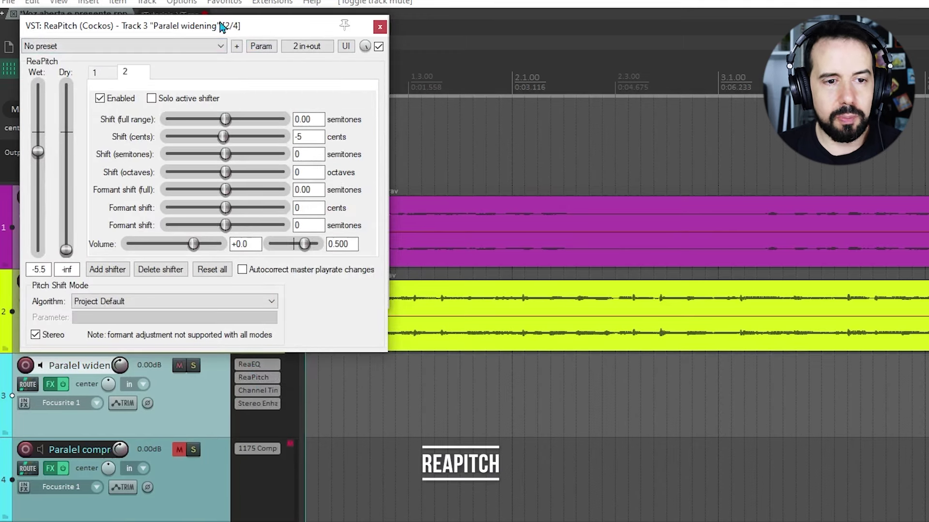
left_click(100, 74)
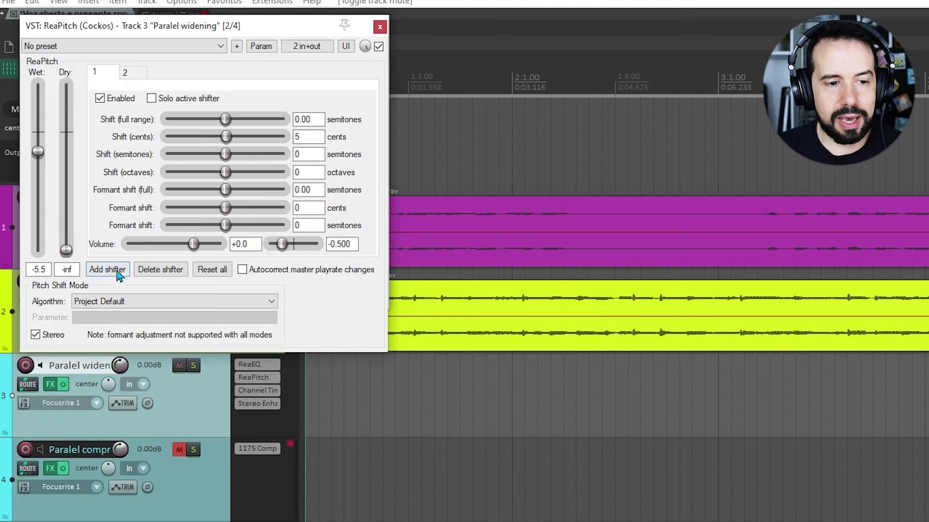
left_click(129, 75)
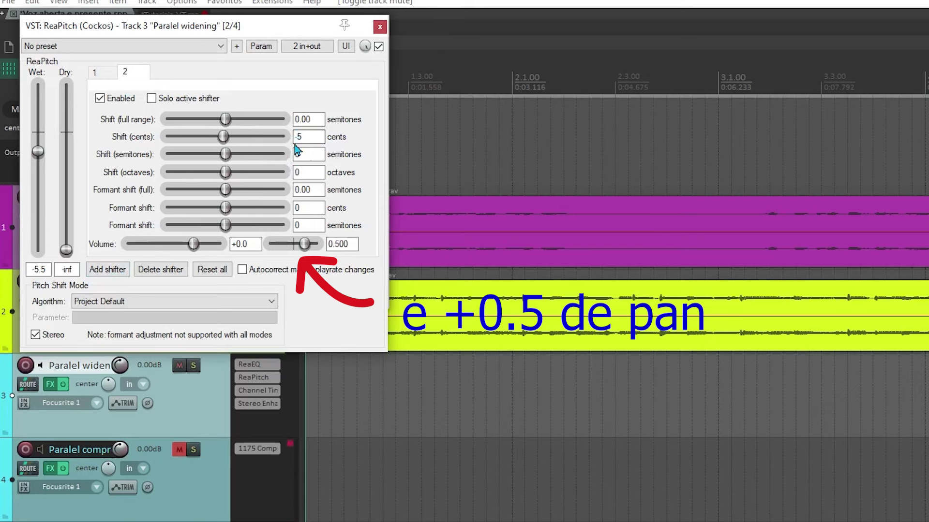
left_click(106, 75)
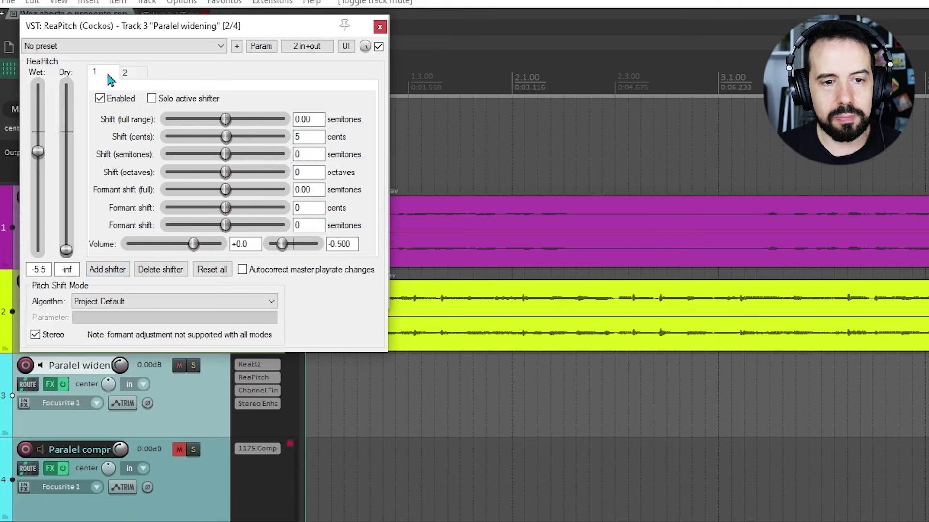
left_click(140, 75)
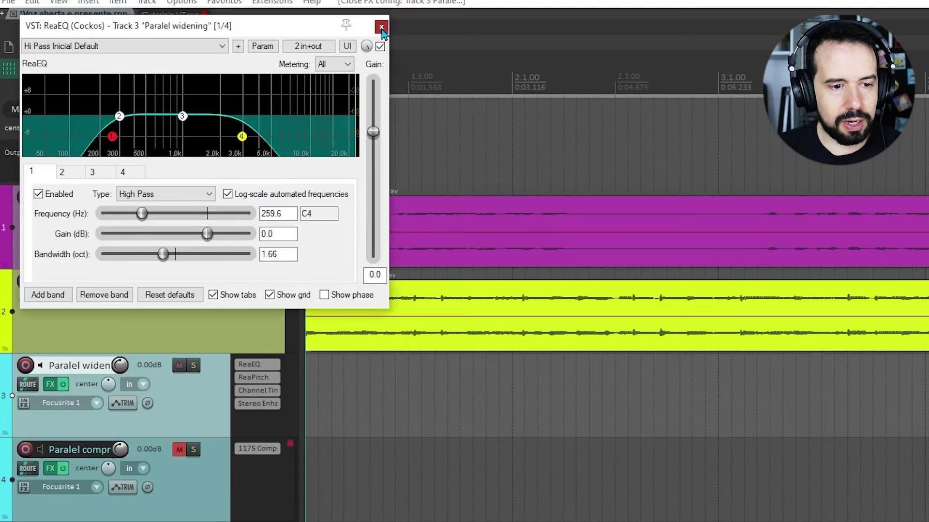
left_click(381, 27)
Step: Review the Channel Time Delayer and Stereo Enhancer settings on the Paralel widening track
left_click(268, 390)
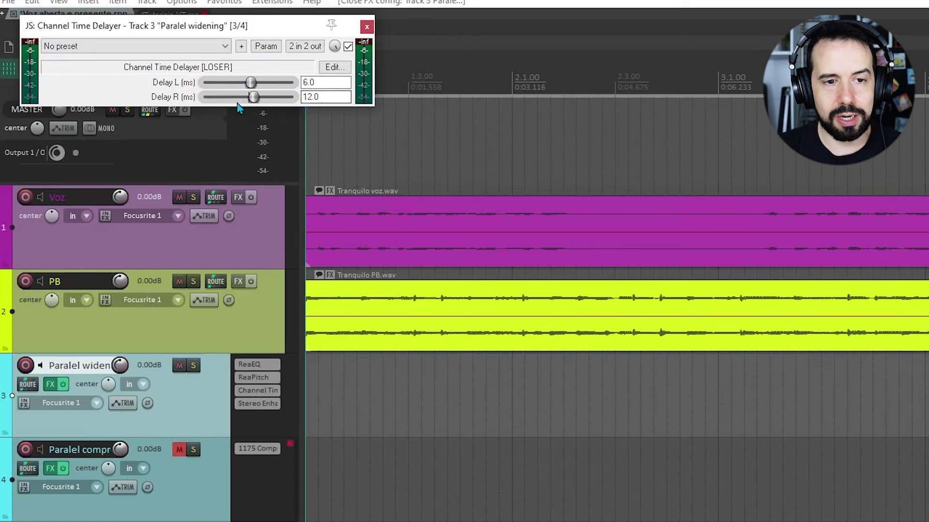
left_click(367, 28)
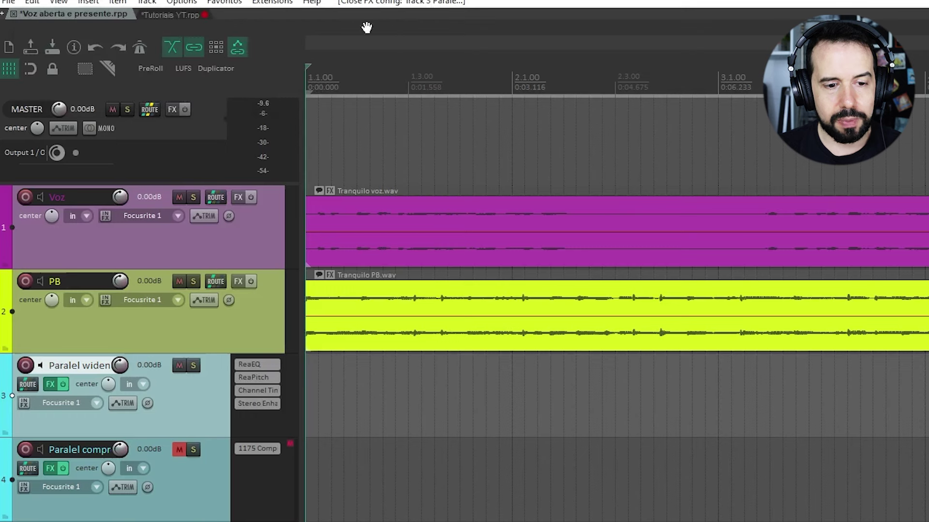
left_click(257, 404)
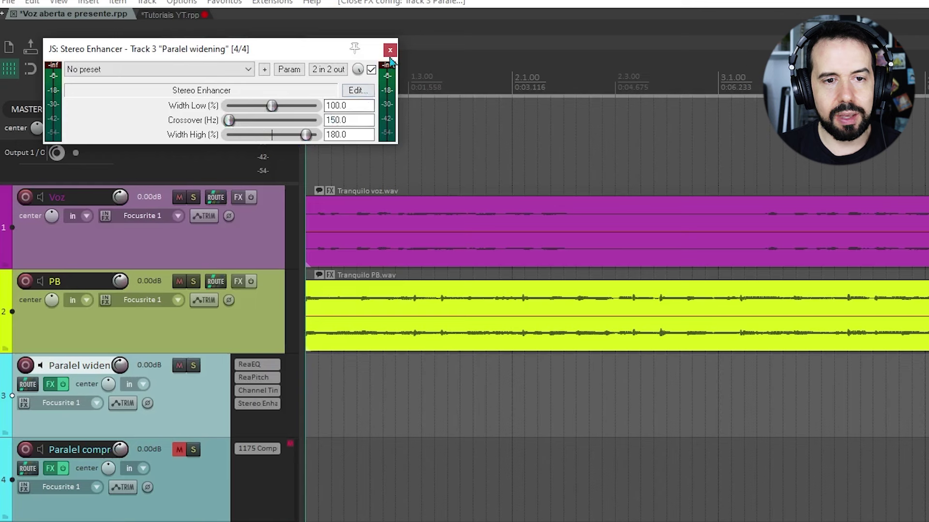
left_click(389, 50)
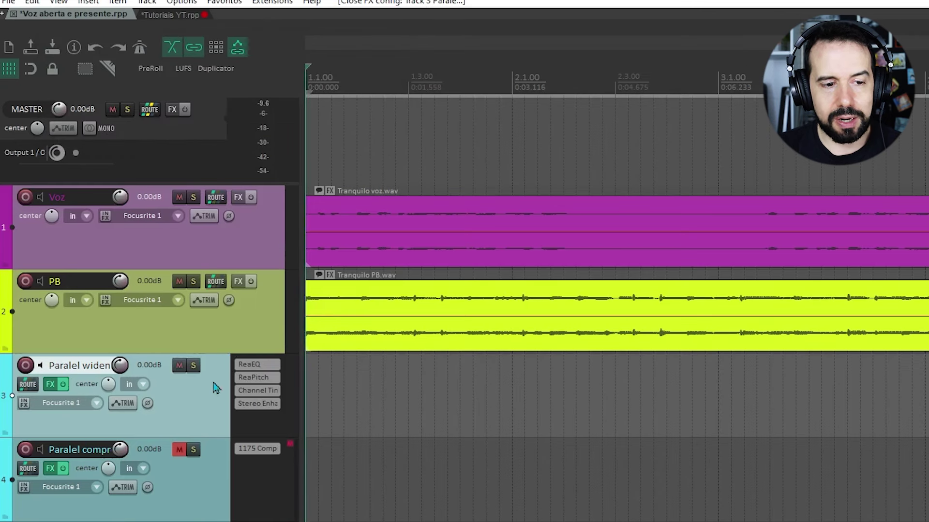
Step: Mute the PB track and create a send from the Voz track to the Paralel widening track
left_click(179, 282)
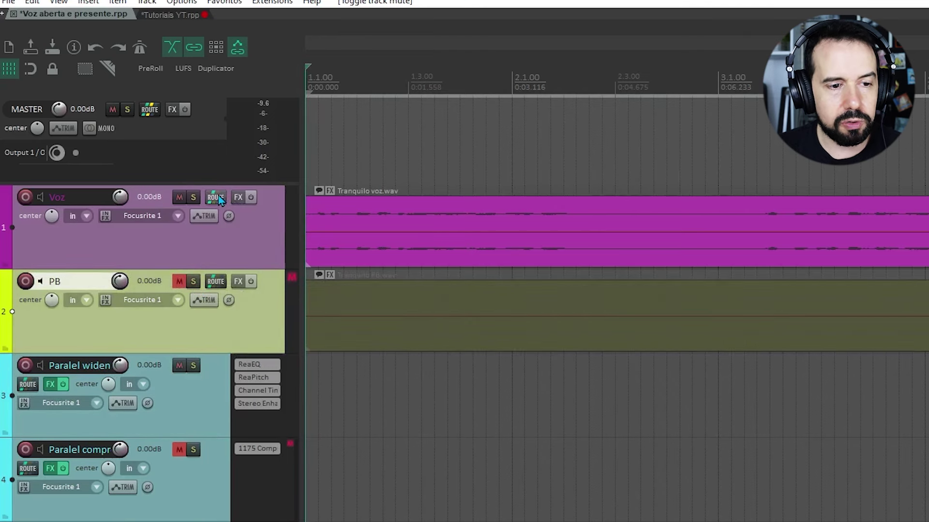
left_click(222, 251)
left_click_drag(223, 250, 211, 383)
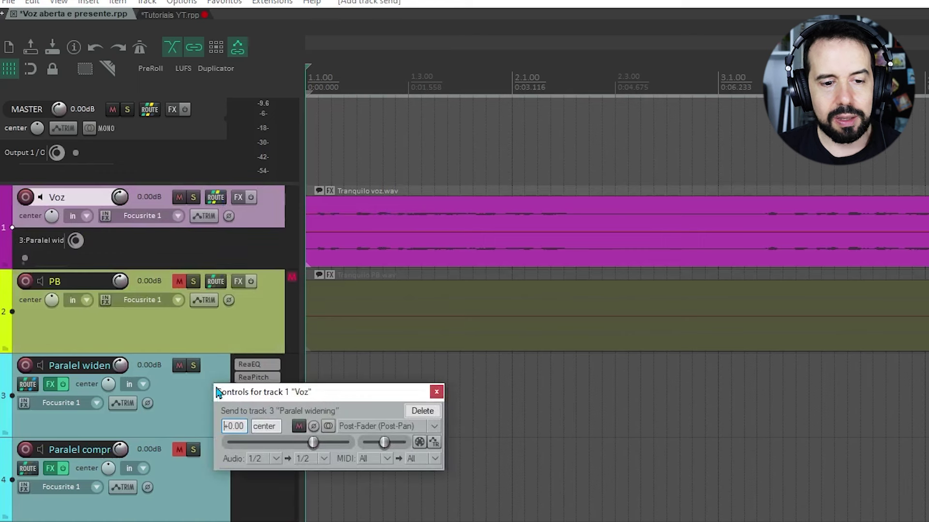
Step: Compare playback with the Voz send to Paralel widening muted and unmuted, and lower the send level to -10.03 dB
key("space")
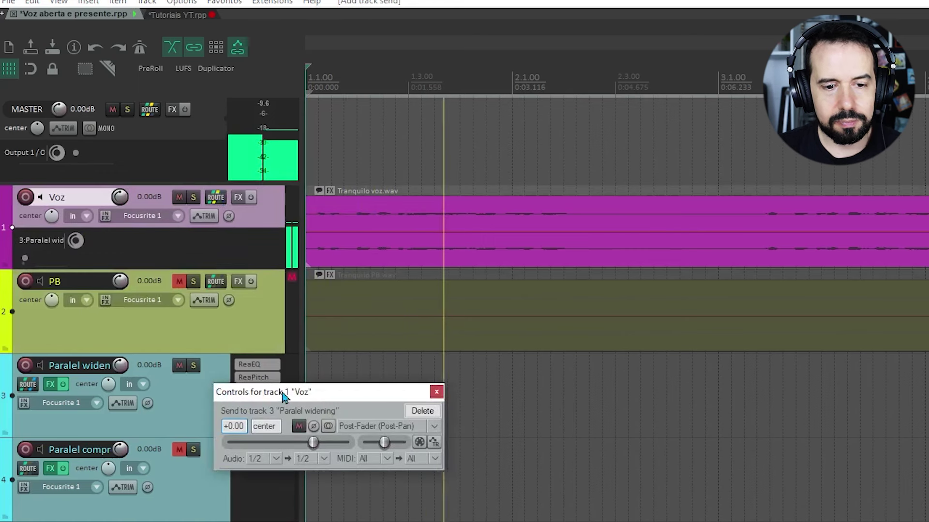
left_click(297, 426)
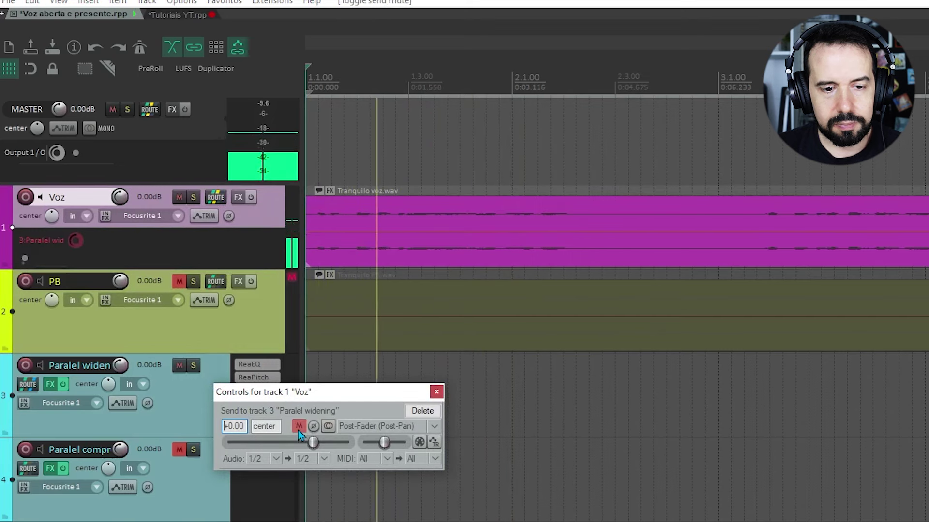
left_click(298, 429)
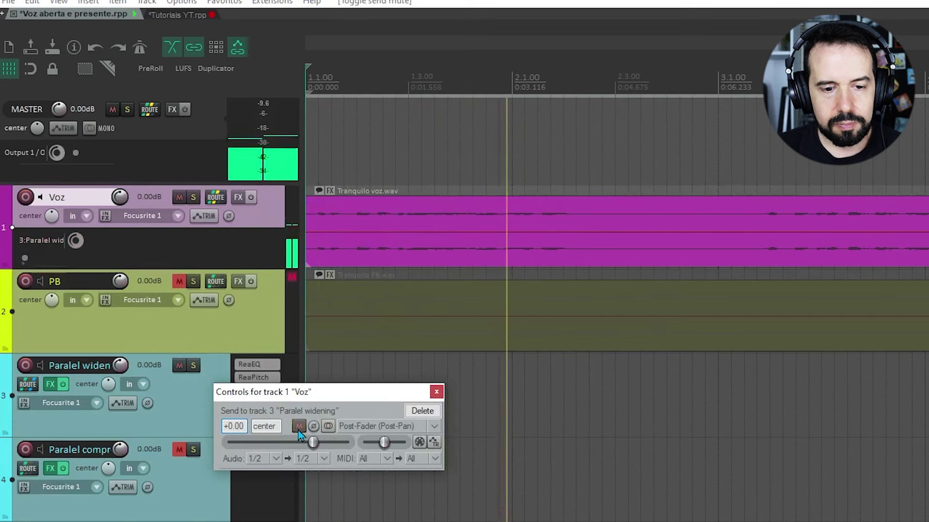
key("space")
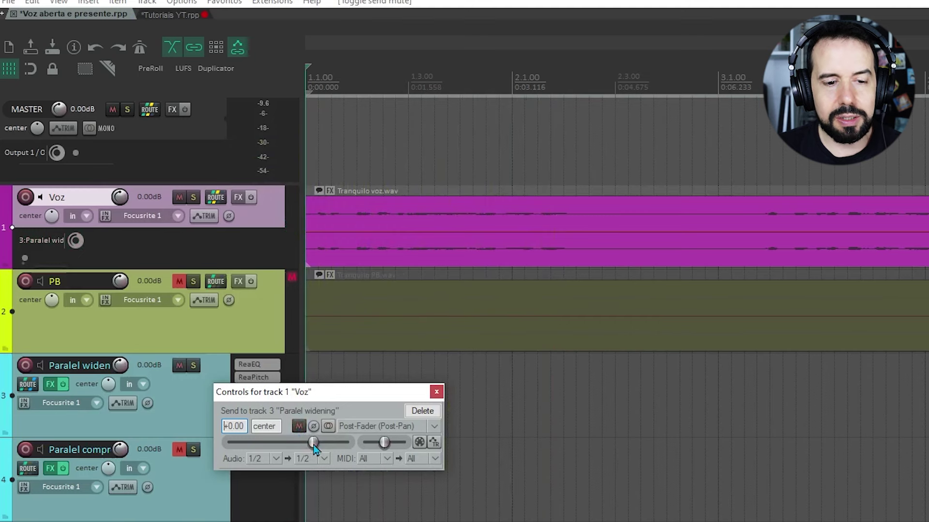
key("space")
left_click_drag(315, 447, 290, 443)
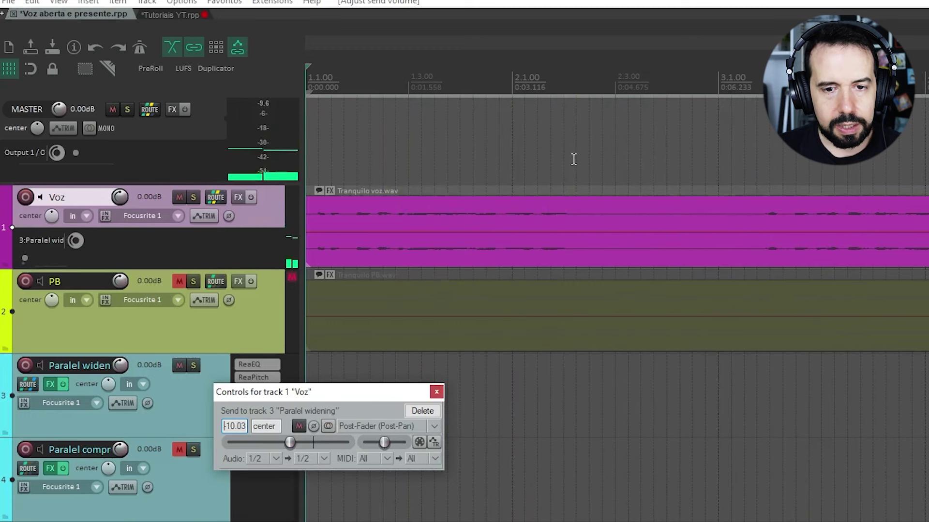
Step: Make a time selection over the opening Voz phrase and compare its playback with the Paralel widening send muted and unmuted
left_click_drag(574, 160, 308, 163)
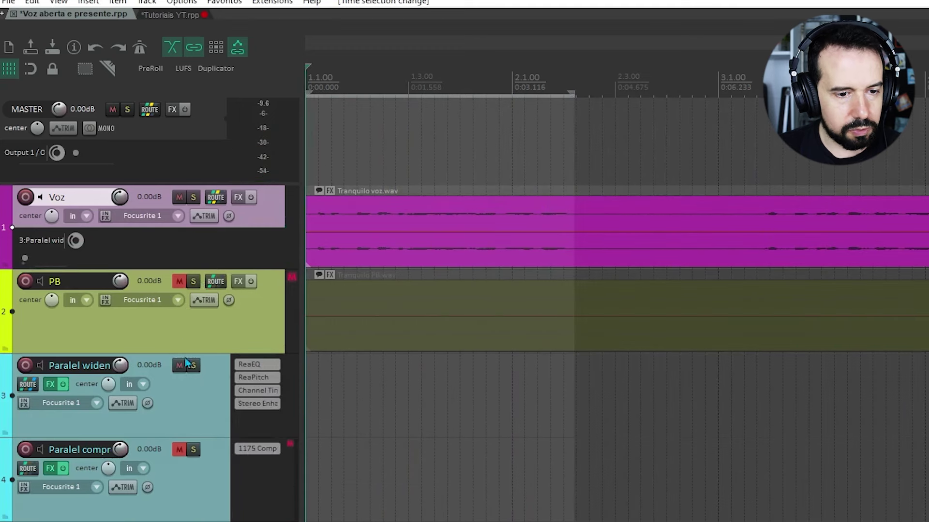
left_click(216, 197)
key("space")
left_click(390, 360)
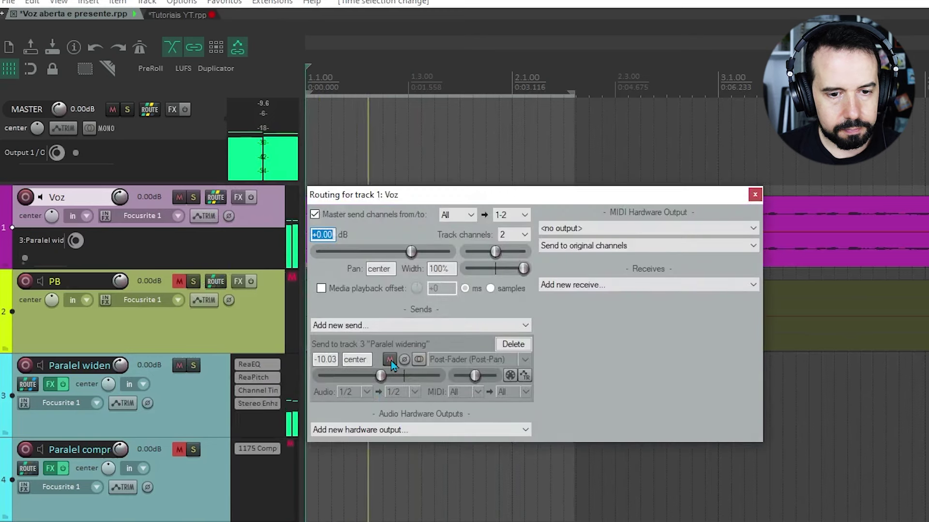
left_click(390, 360)
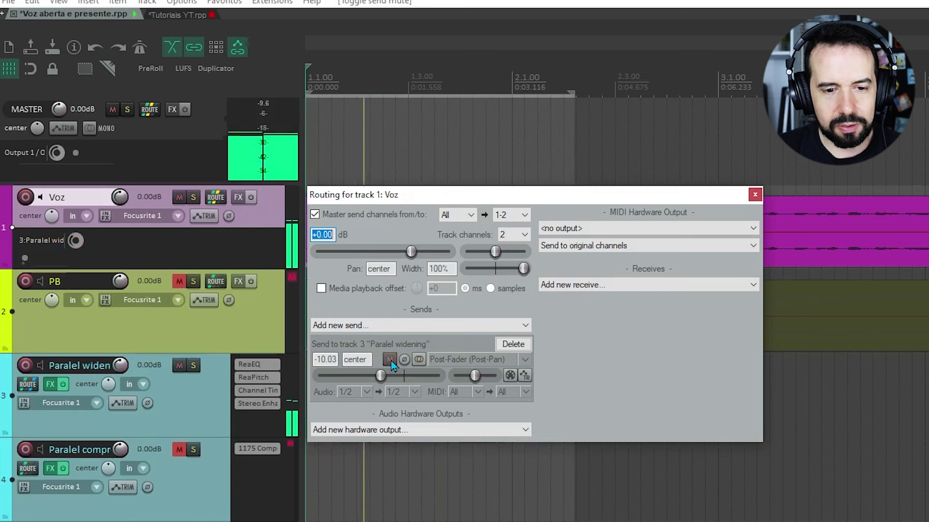
left_click(390, 361)
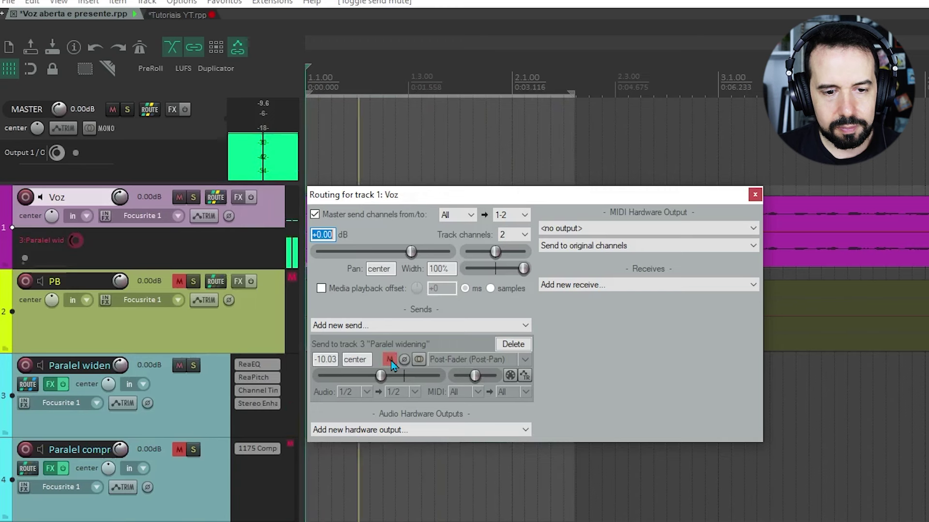
left_click(390, 361)
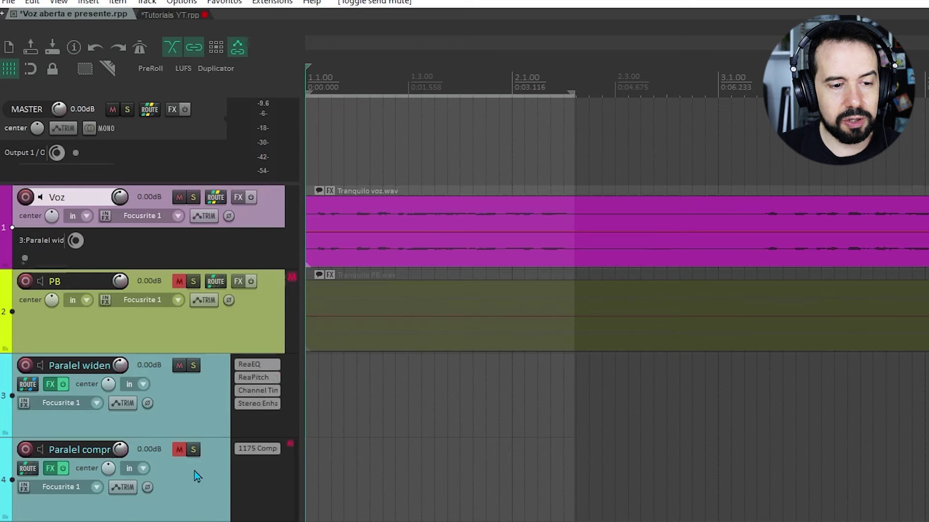
Step: Unmute the Paralel compresison track and review the settings of its 1175 Compressor
left_click(197, 476)
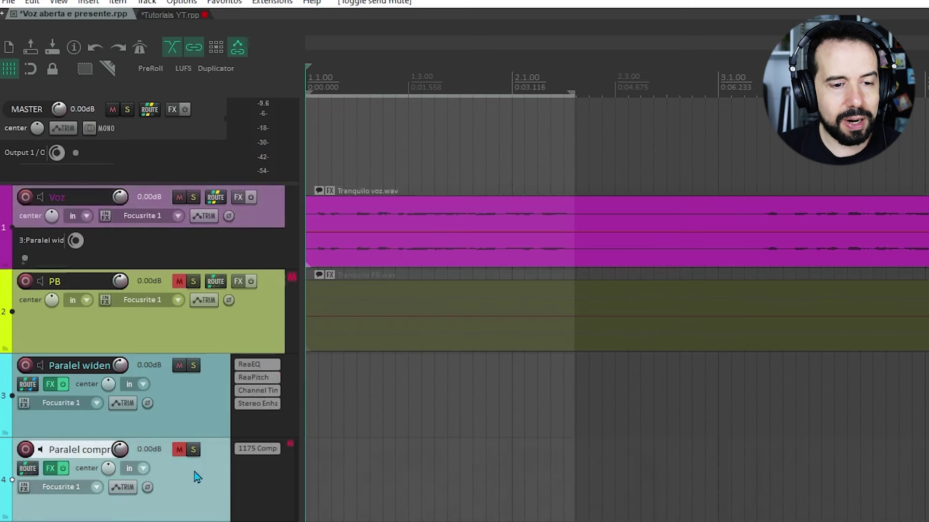
left_click(179, 451)
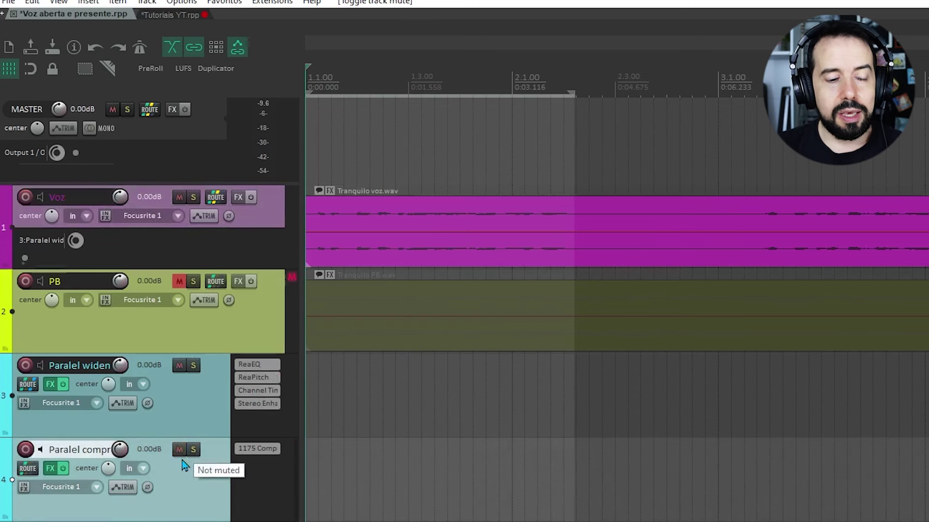
left_click(262, 451)
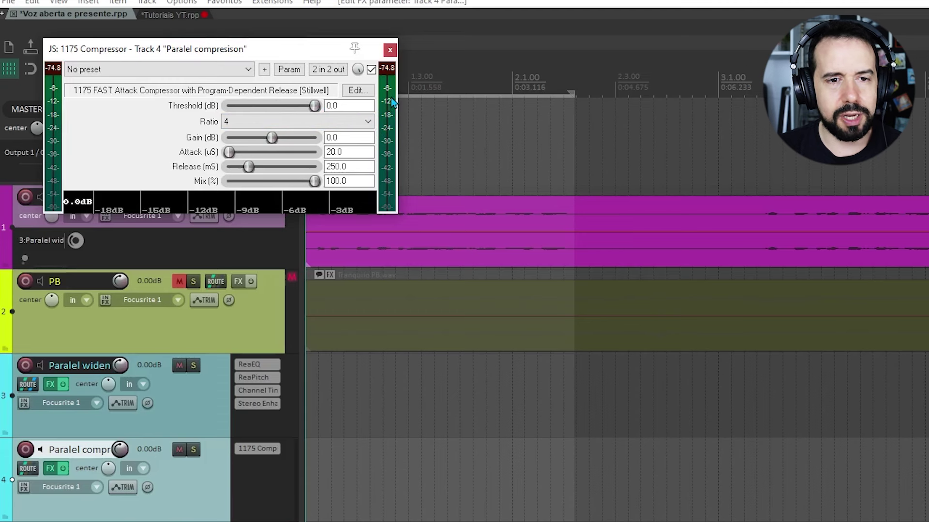
left_click(390, 50)
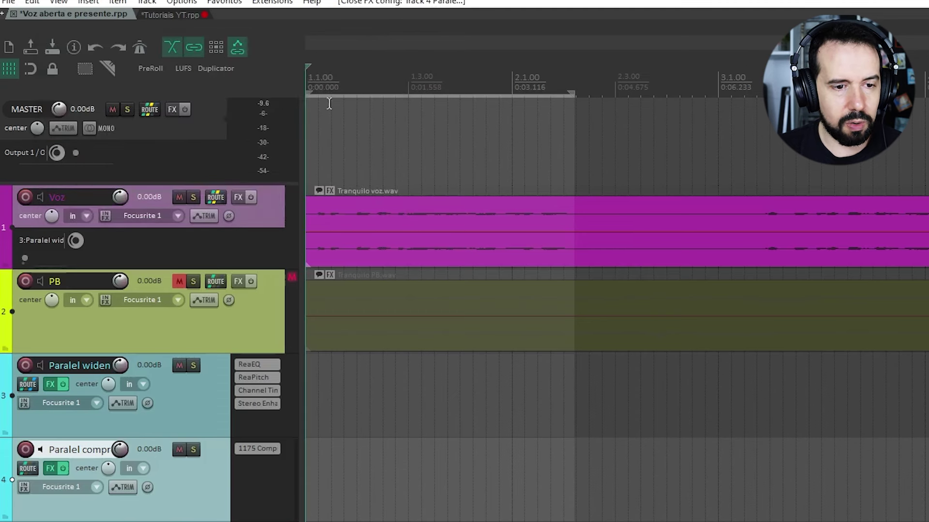
Step: Create a send from the Voz track to the Paralel compresison track, and mute the Paralel widening track
left_click(216, 203)
left_click_drag(201, 480, 201, 482)
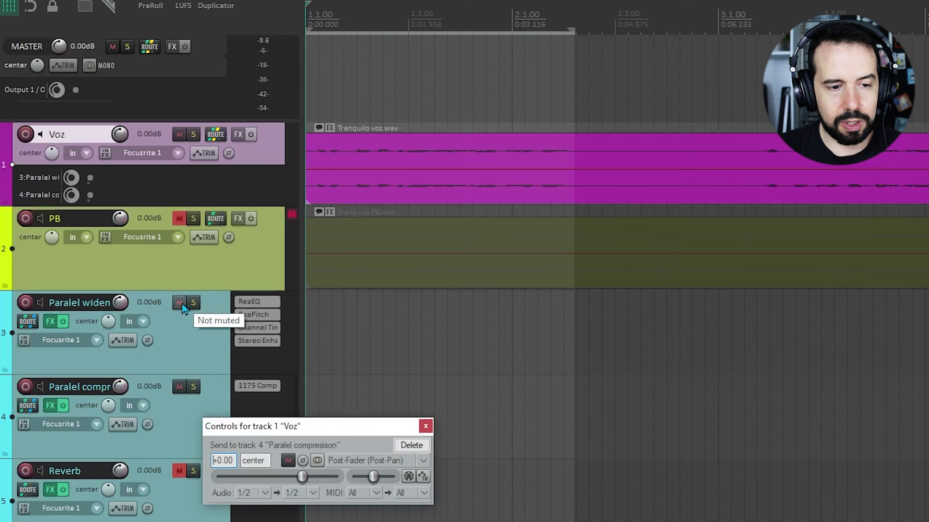
left_click(180, 305)
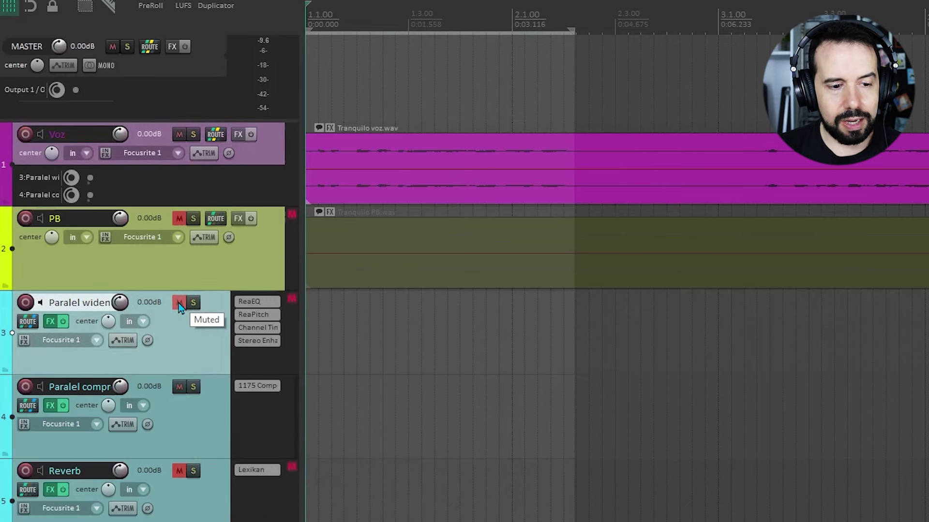
Step: Set the threshold of the 1175 Compressor on the Paralel compresison track to -36.2 dB while the vocal plays
left_click(51, 407)
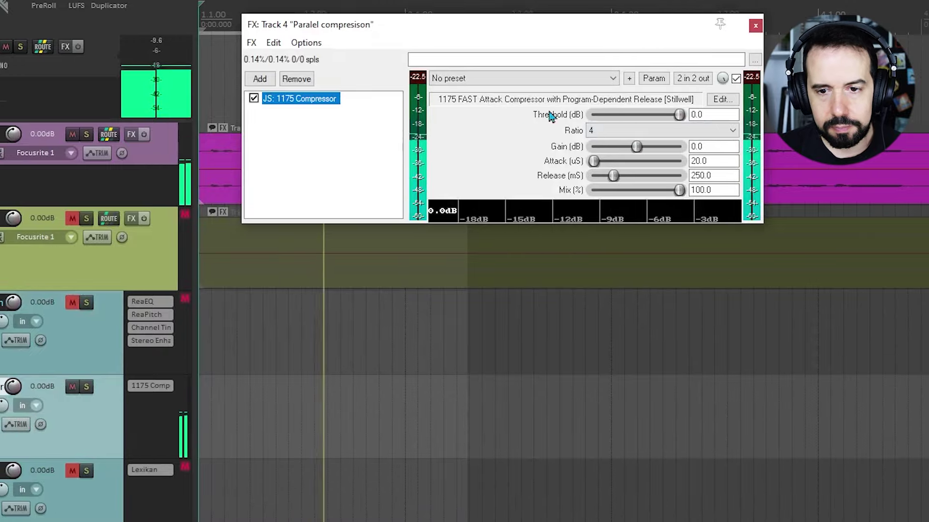
left_click_drag(678, 116, 629, 129)
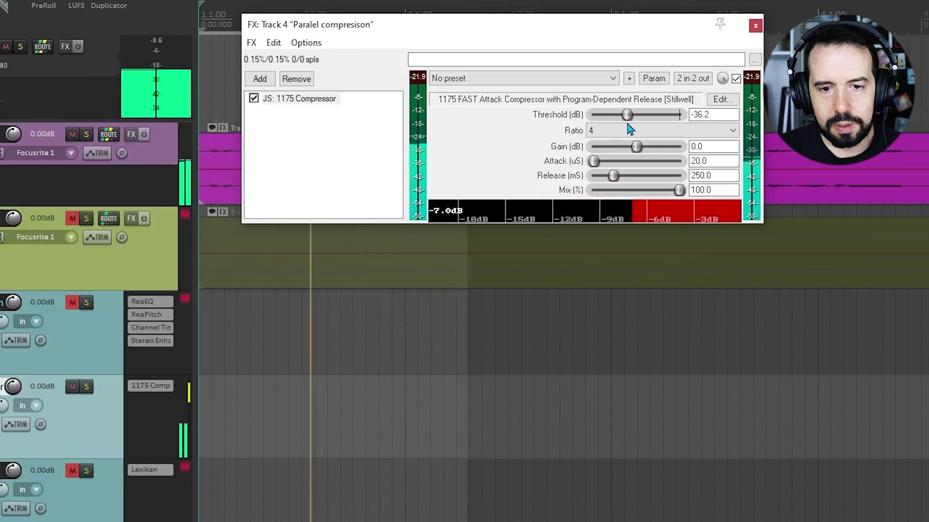
key("space")
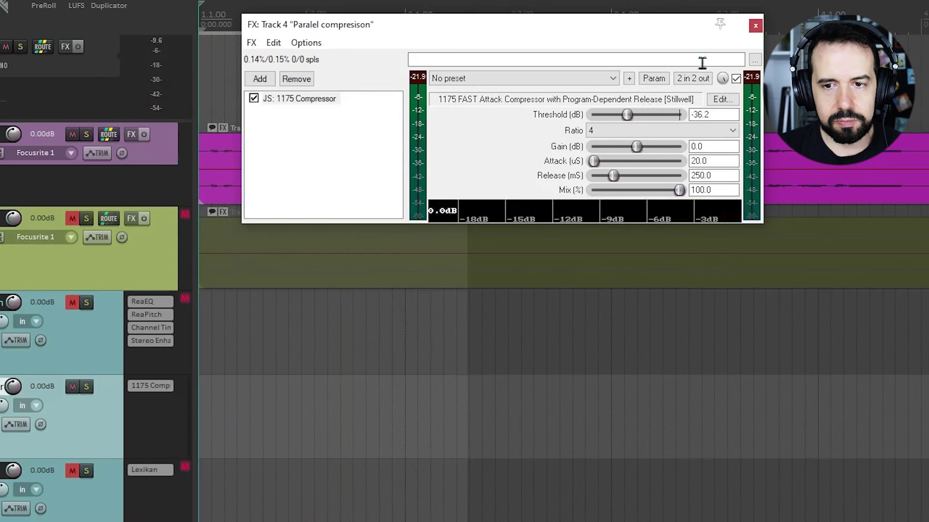
left_click(755, 26)
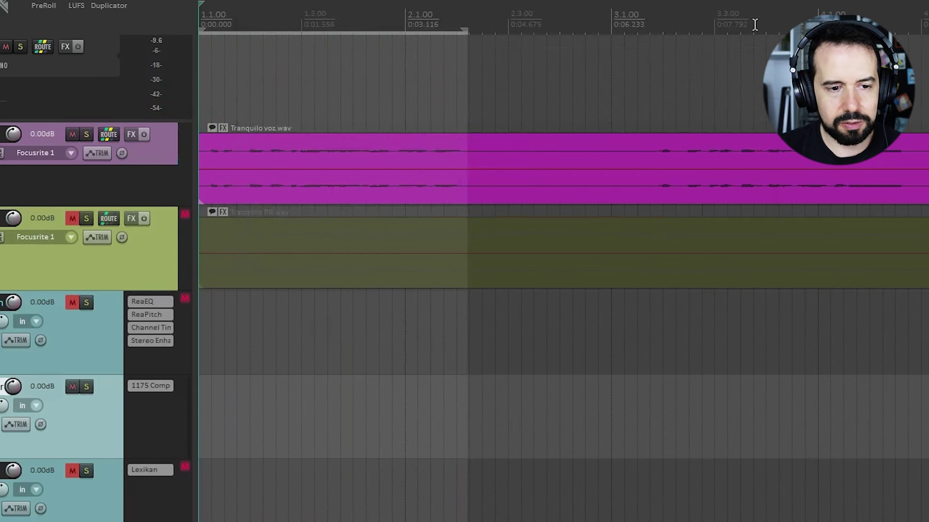
Step: Unmute the Paralel widening track and set the Voz send to Paralel compresison to -9.69 dB, comparing playback with that send muted and unmuted
left_click(182, 309)
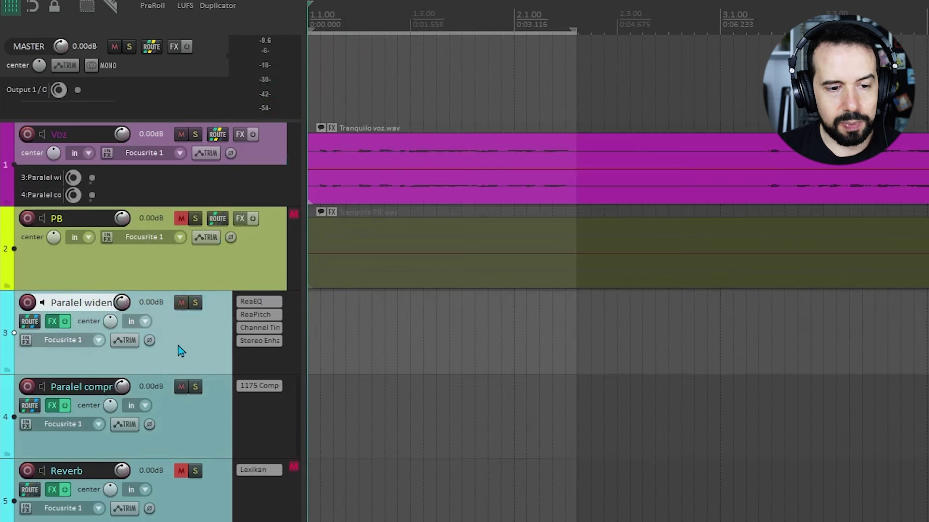
key("space")
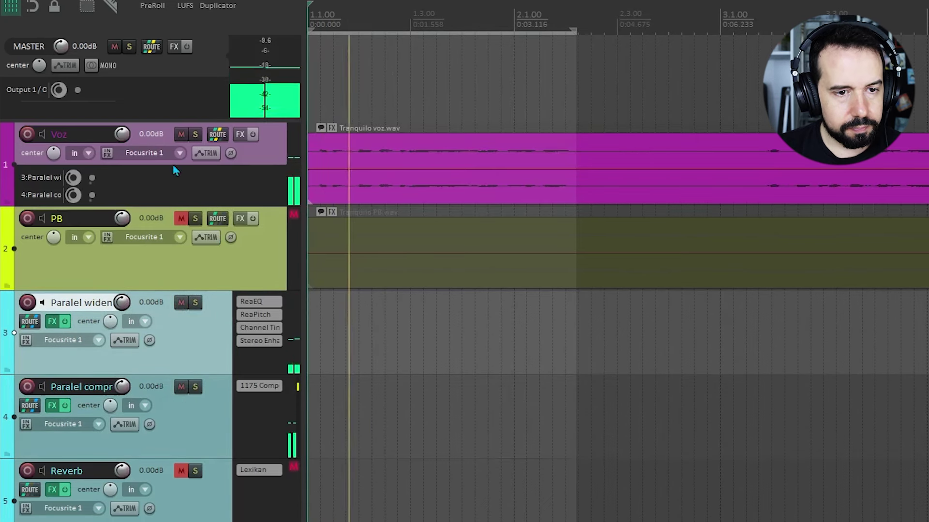
left_click(218, 135)
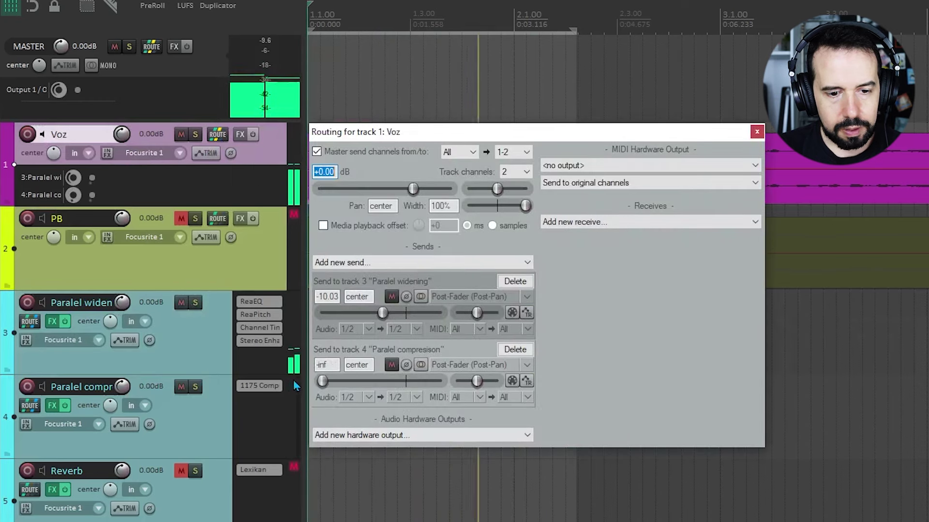
left_click_drag(319, 384, 424, 383)
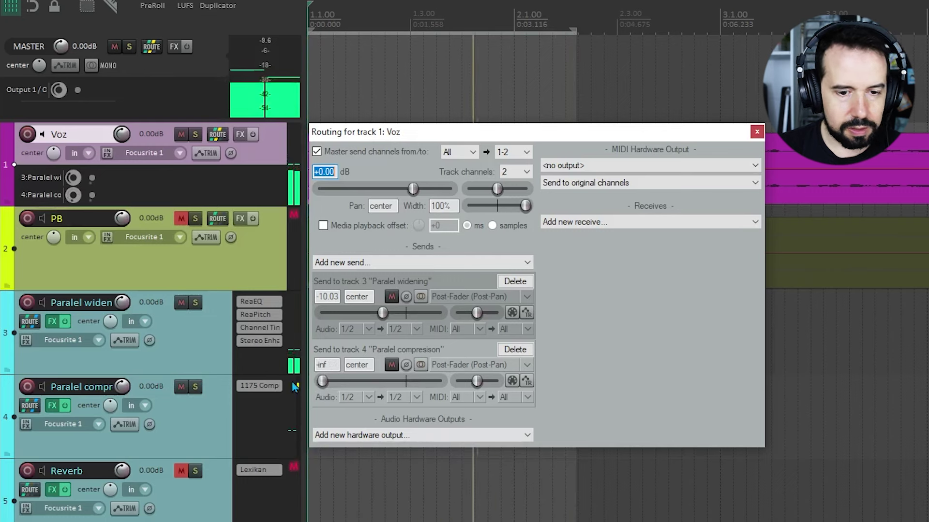
left_click_drag(321, 381, 380, 383)
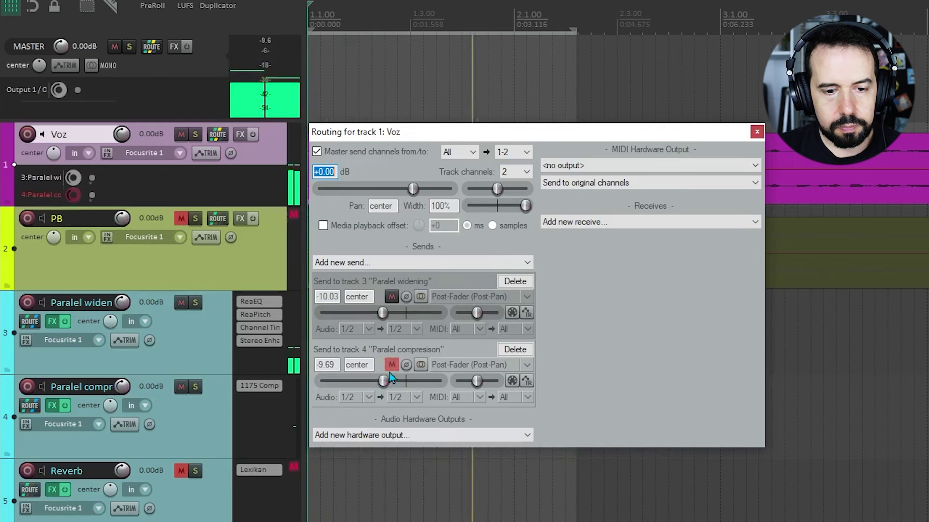
left_click(391, 371)
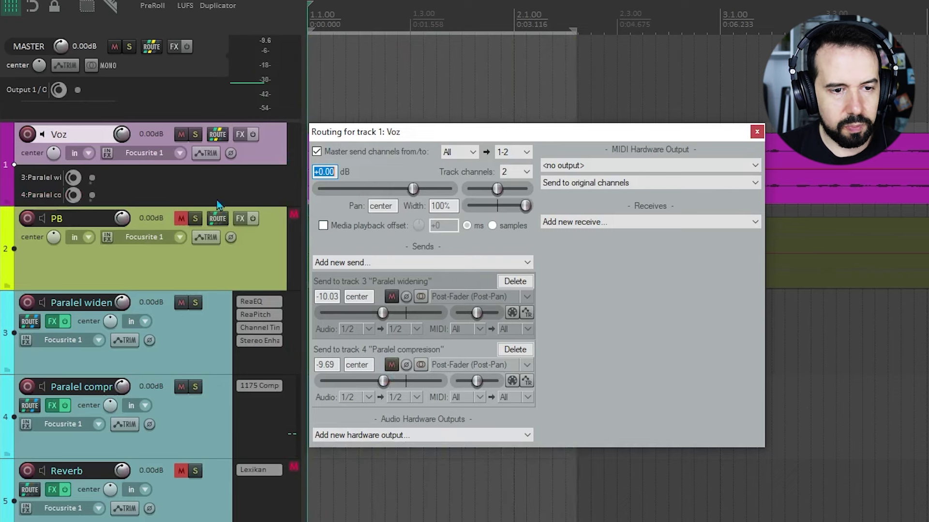
Step: Unmute the PB track and compare playback with the Paralel widening and Paralel compresison tracks muted and unmuted together
left_click(182, 219)
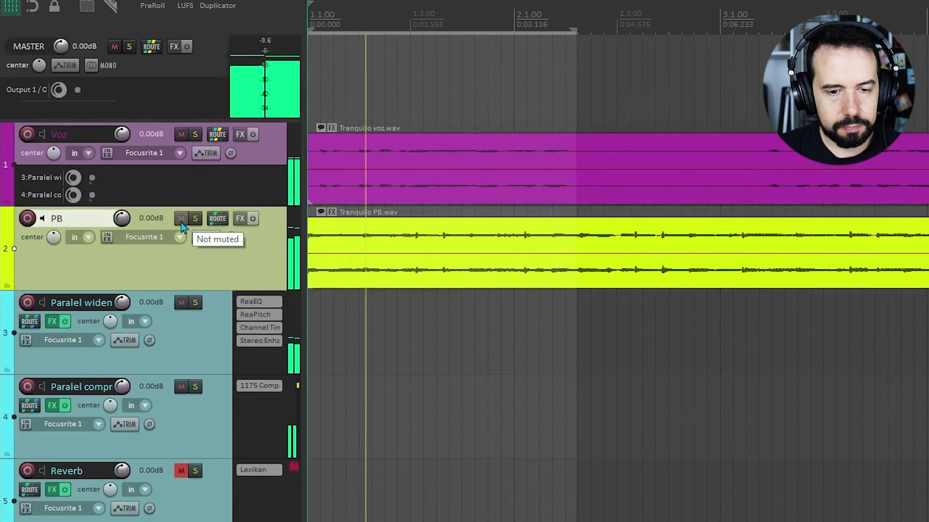
left_click(201, 363)
left_click(205, 422, "ctrl")
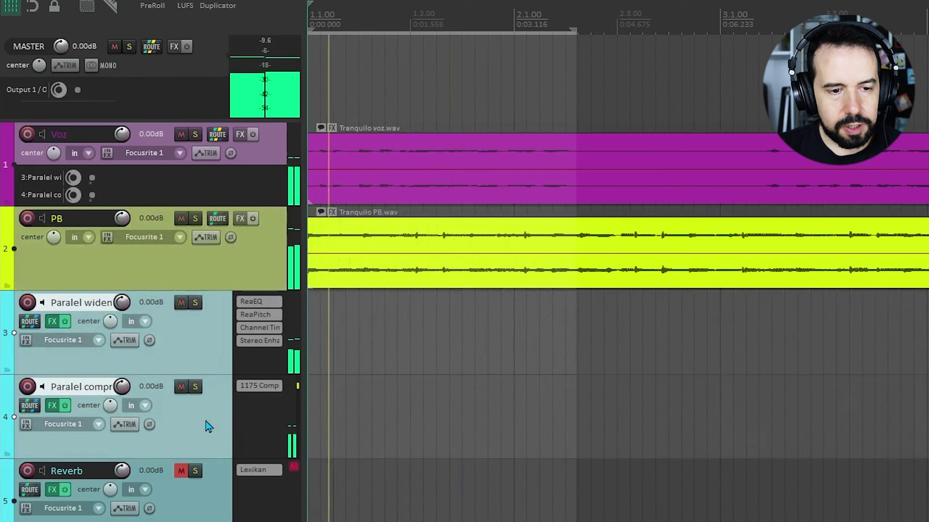
left_click(180, 304)
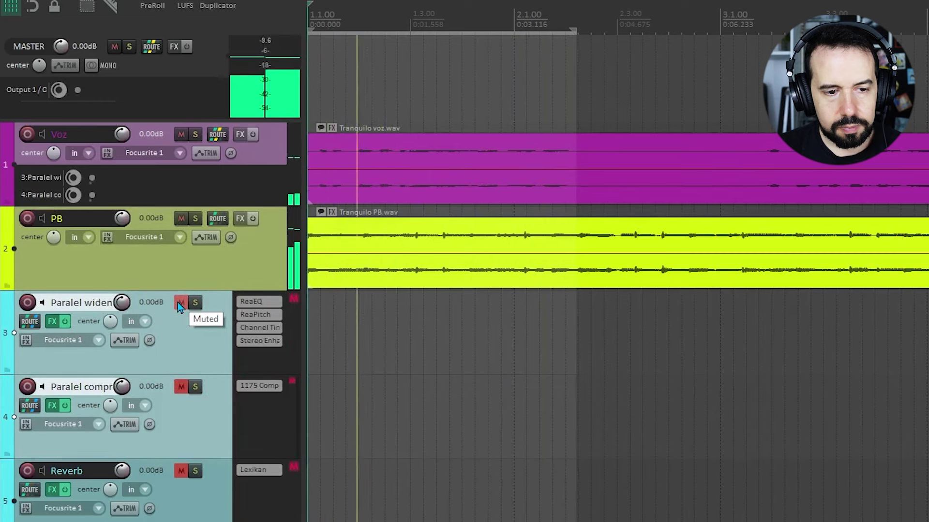
left_click(180, 304)
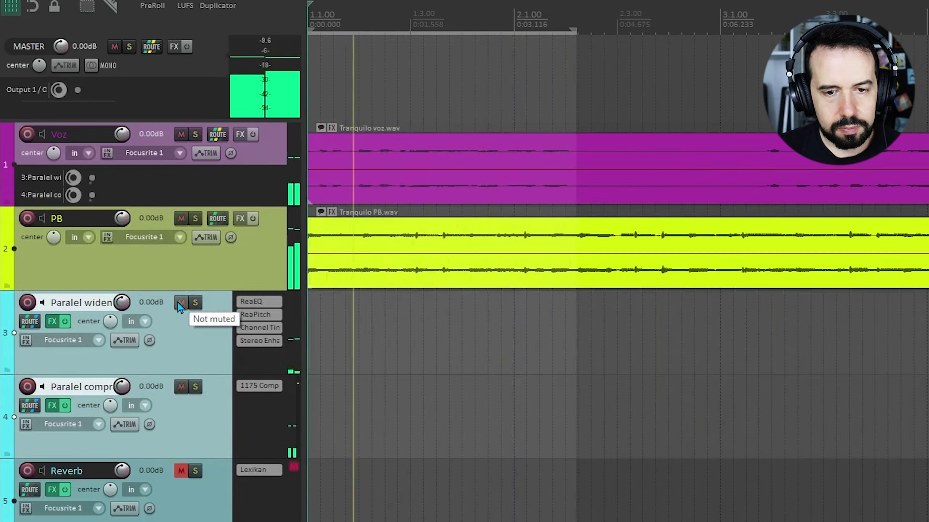
key("space")
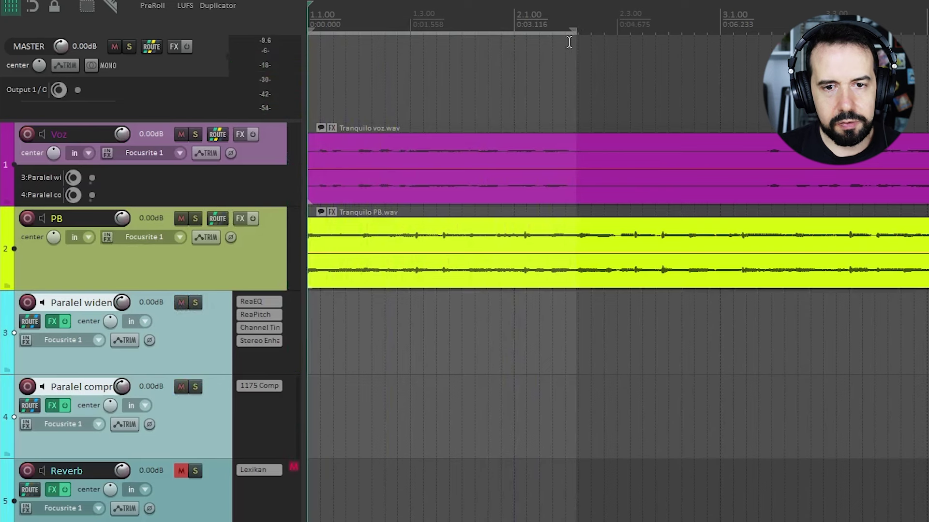
Step: Extend the end of the time selection, and unmute the Reverb track to review its Lexikan reverb settings
left_click_drag(576, 34, 926, 34)
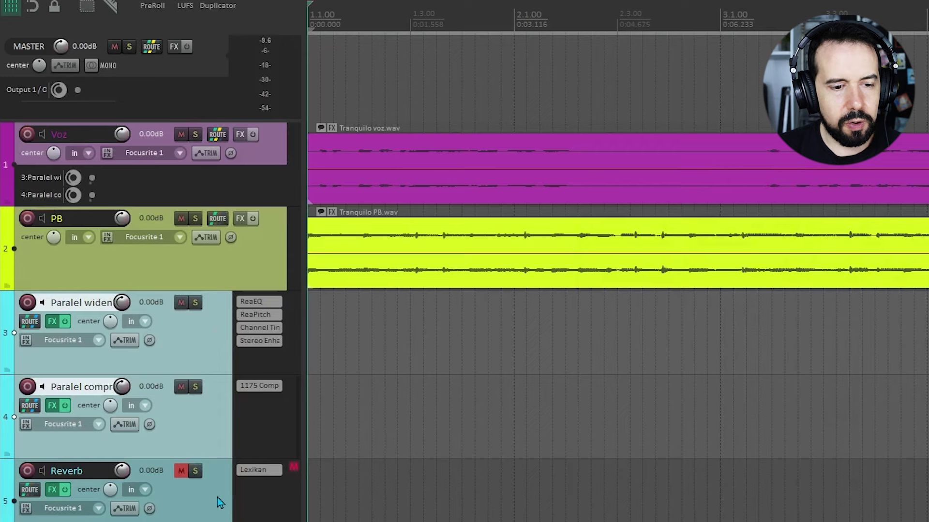
left_click(181, 472)
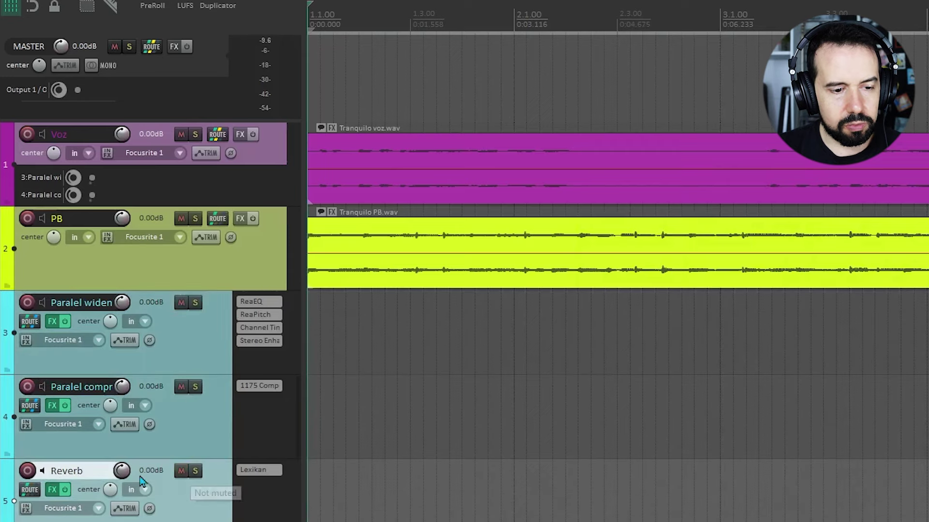
left_click(51, 490)
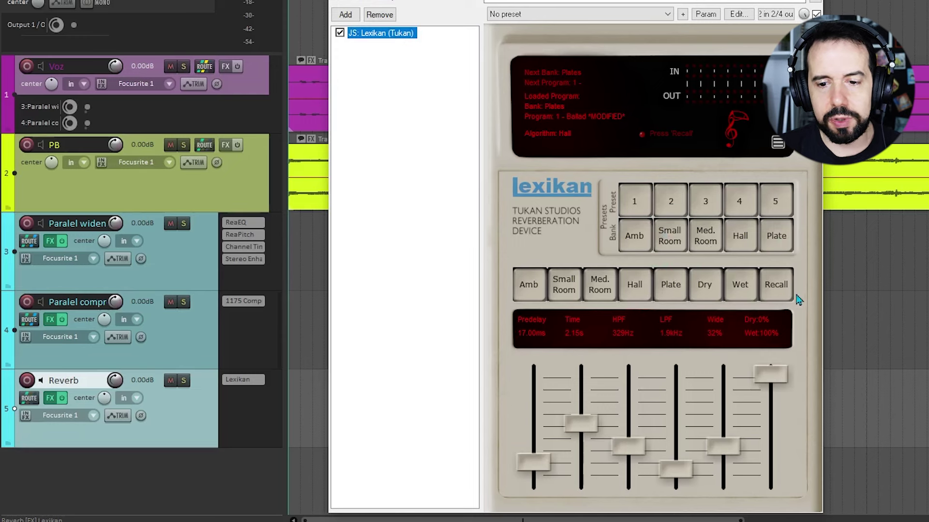
left_click_drag(772, 390, 774, 402)
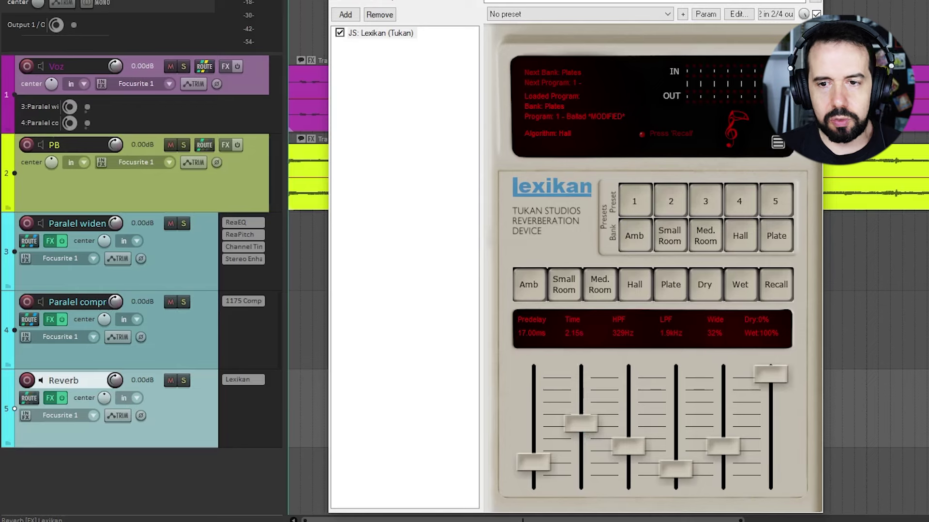
left_click(813, 1)
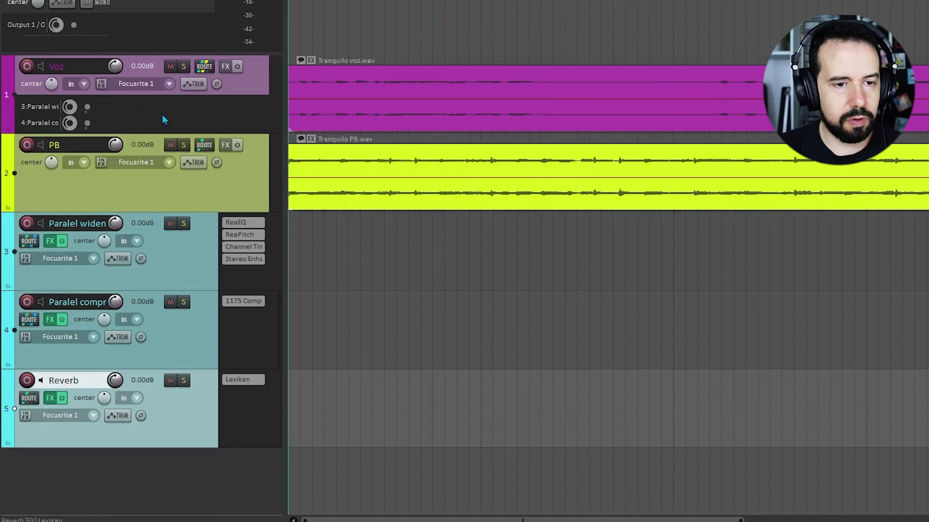
Step: Create a send from the Voz track to the Reverb track and set its level to -16.88 dB during playback
left_click(208, 69)
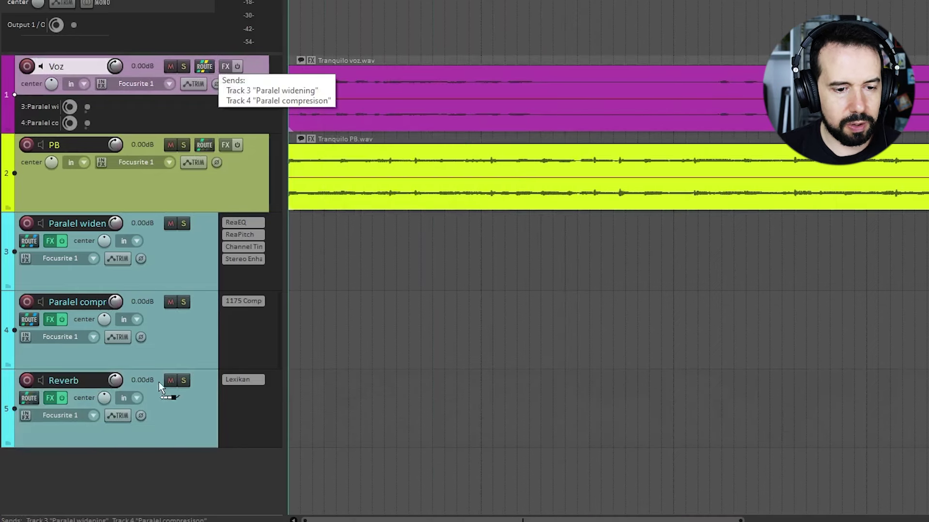
left_click_drag(158, 383, 159, 384)
key("space")
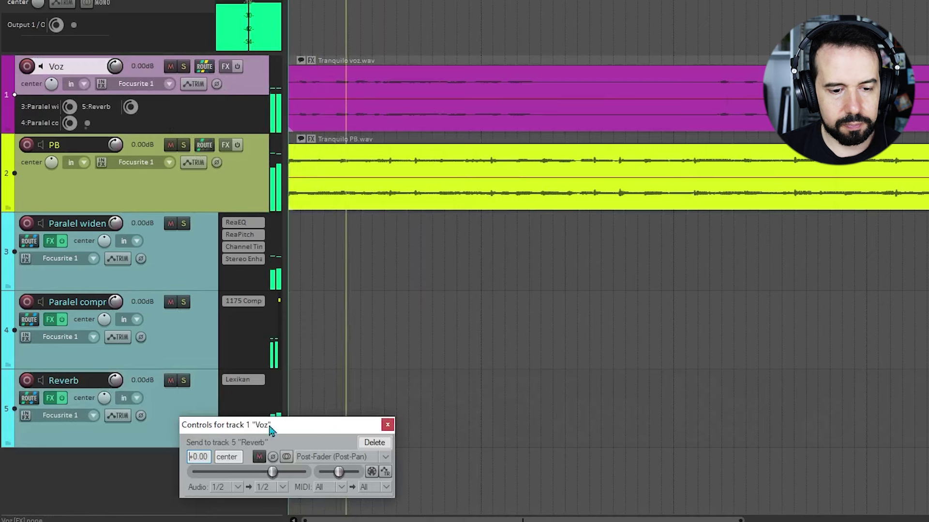
left_click_drag(270, 430, 504, 292)
left_click_drag(507, 335, 438, 341)
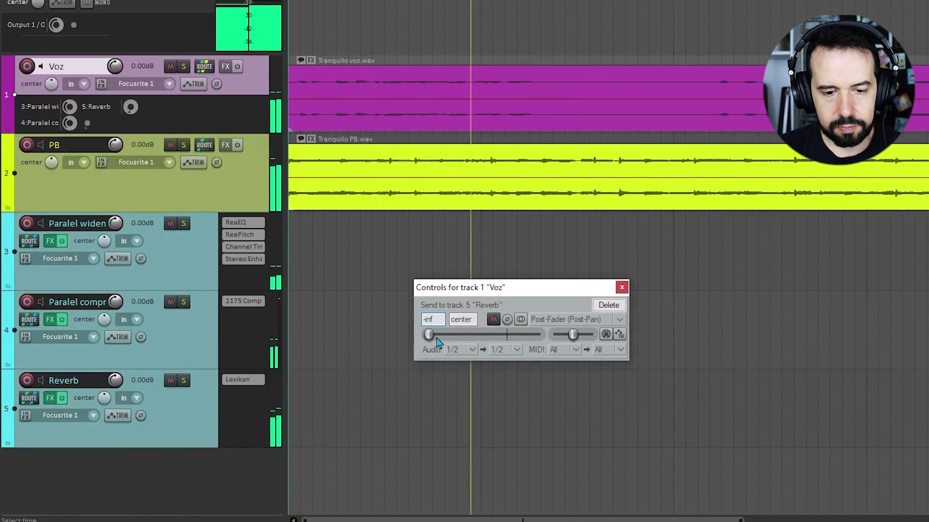
left_click_drag(429, 337, 474, 338)
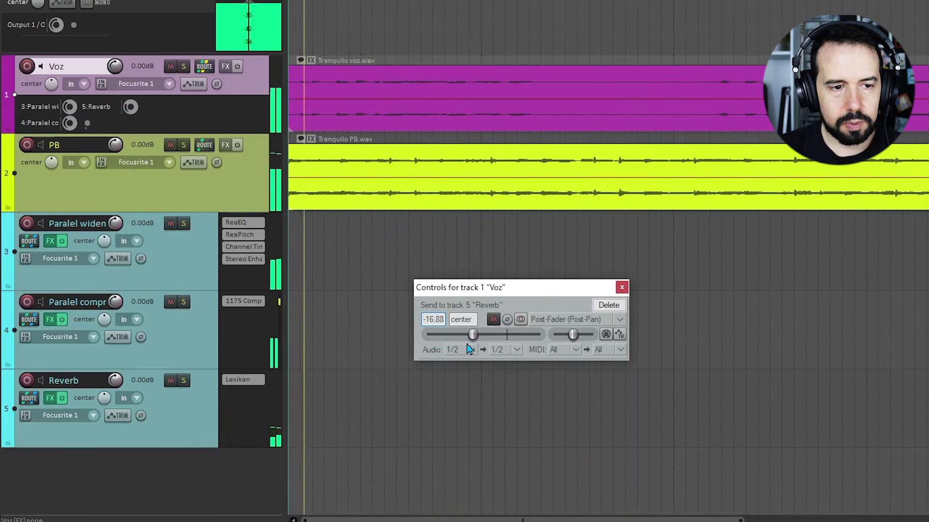
left_click(621, 288)
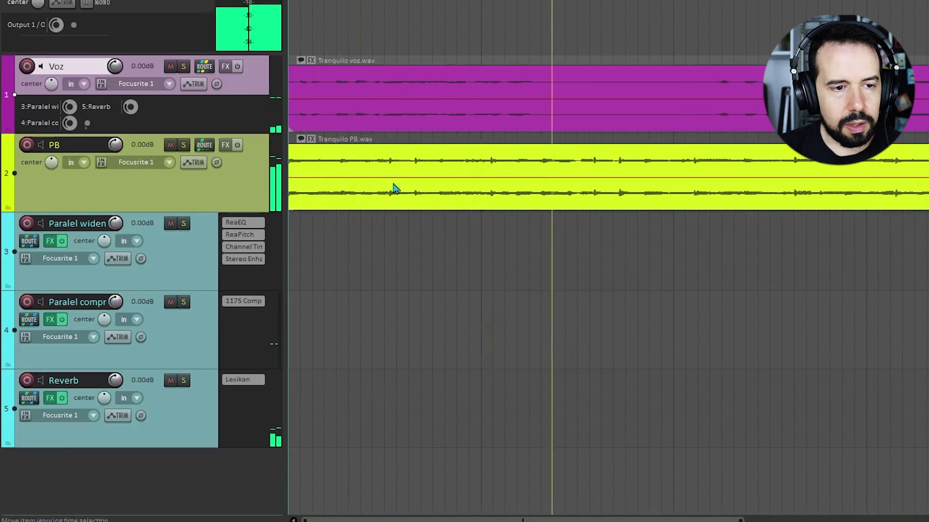
Step: With PB muted and the opening Voz phrase as time selection, compare playback with the widening, compression and reverb tracks muted and unmuted together
left_click(174, 147)
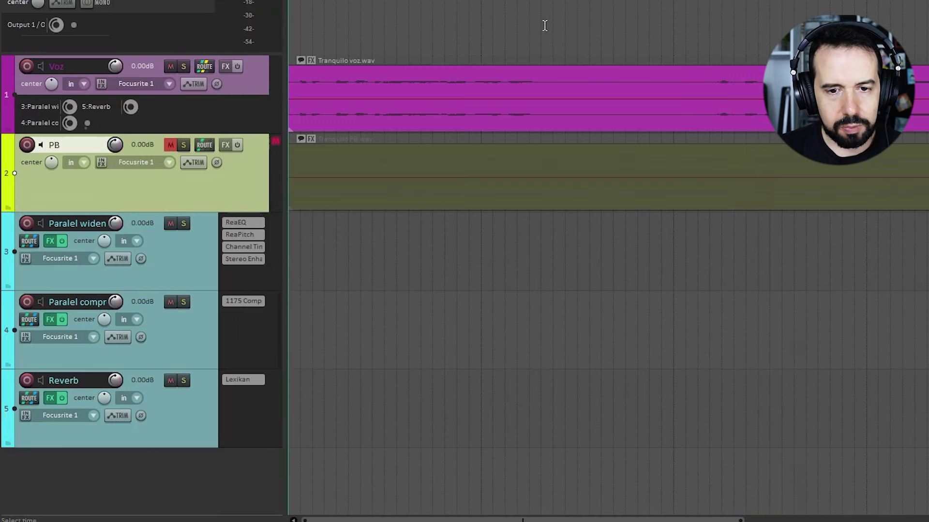
left_click_drag(544, 25, 203, 39)
left_click(182, 269)
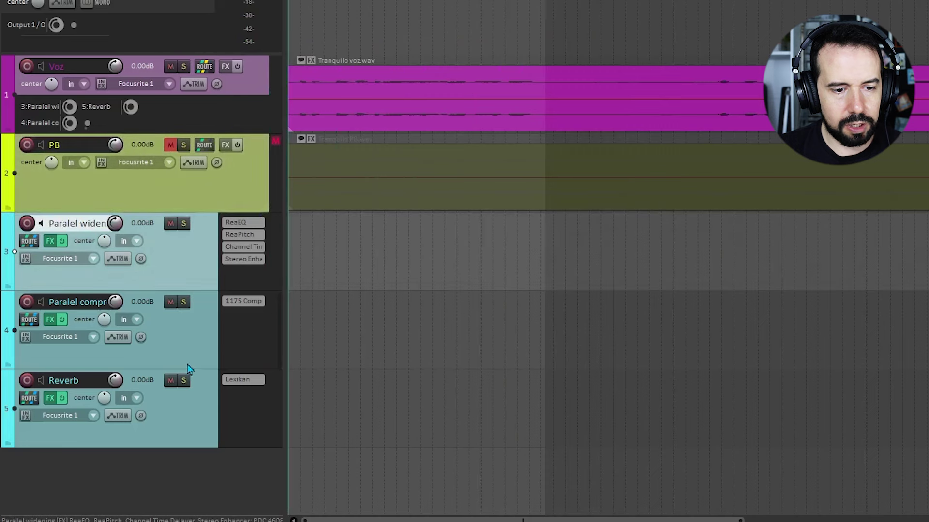
left_click(190, 411, "shift")
left_click(176, 227)
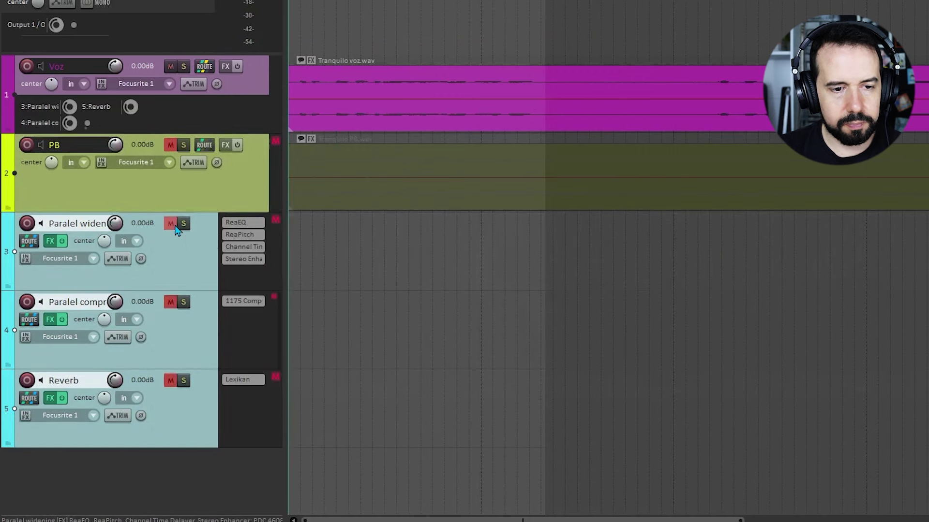
key("space")
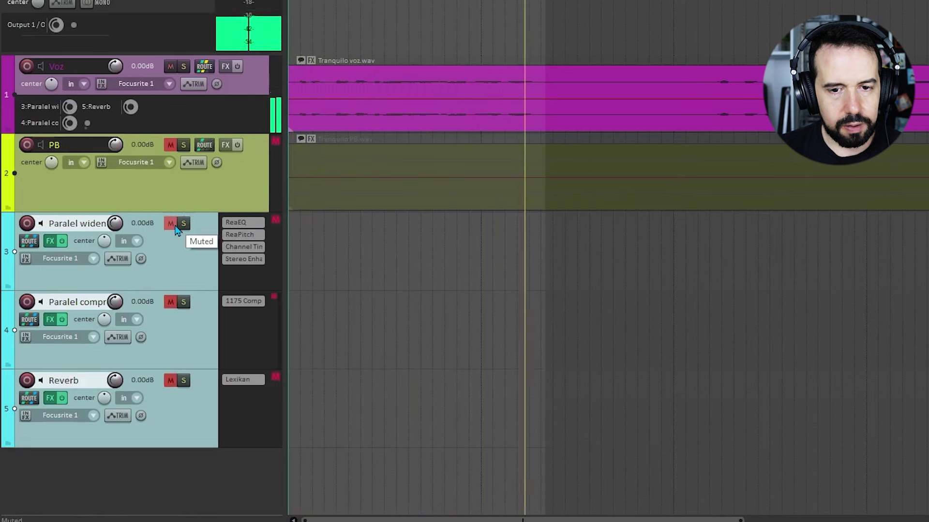
left_click(175, 228)
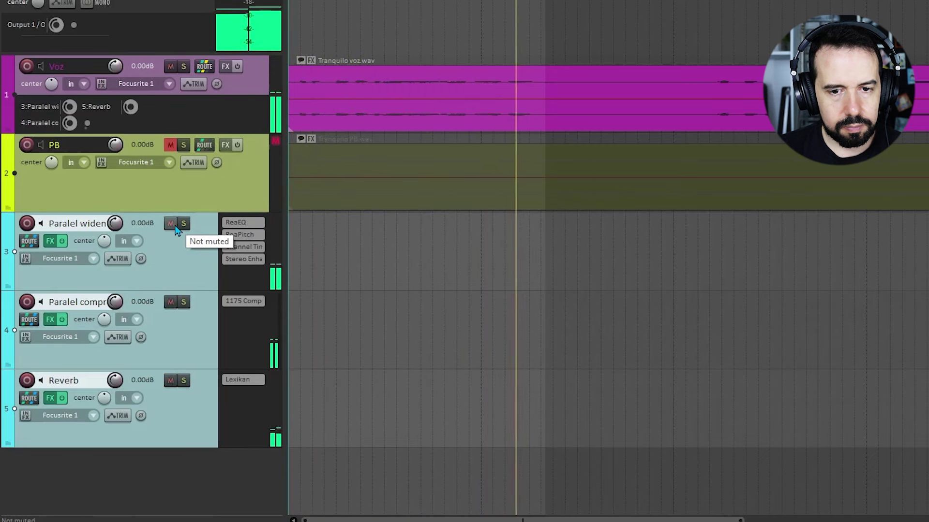
left_click(176, 227)
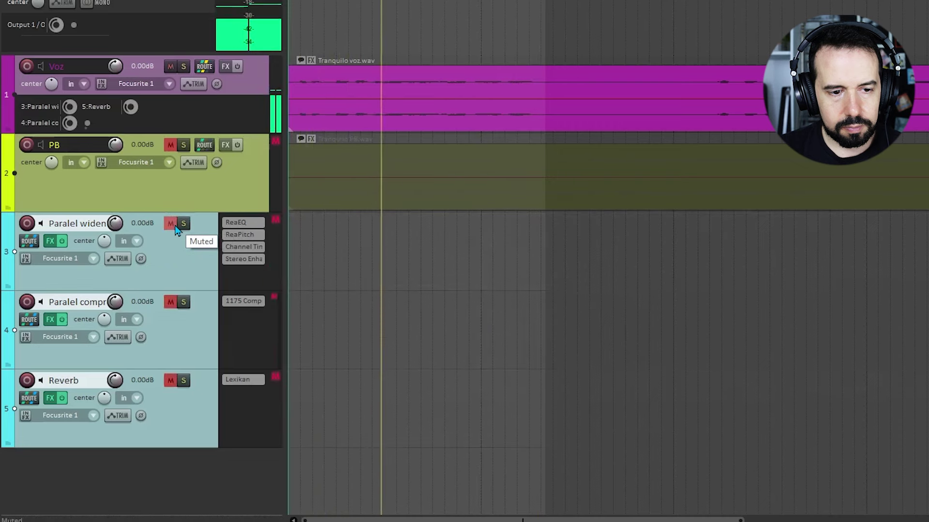
left_click(176, 227)
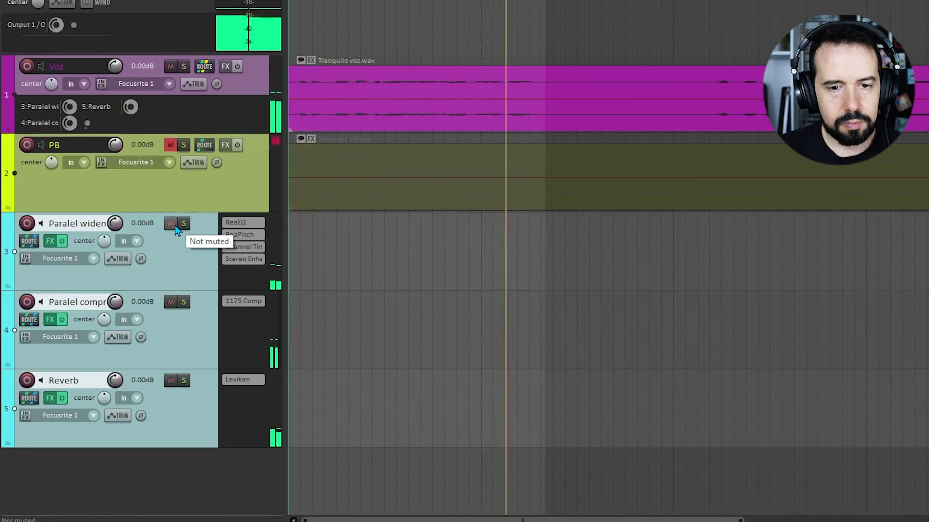
Step: Unmute the PB track and play the vocal with the backing and all three parallel tracks
left_click(171, 146)
key("space")
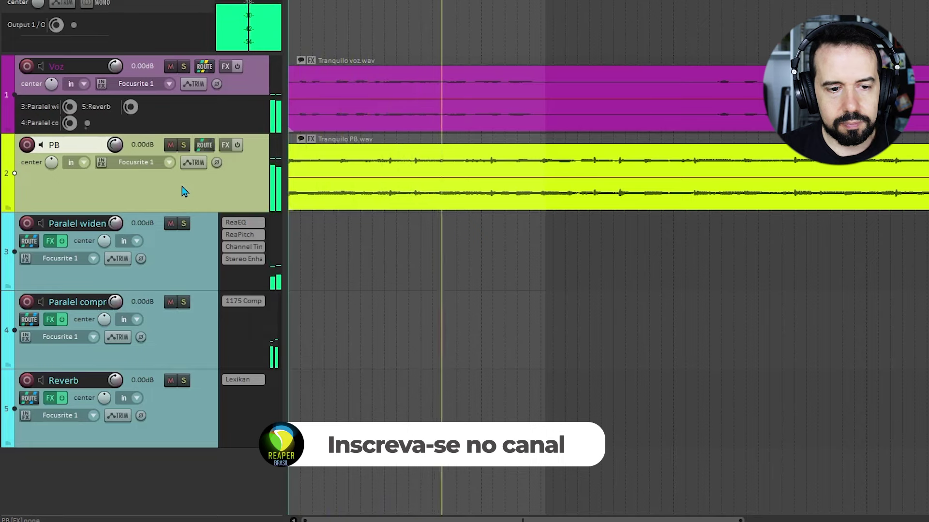
key("space")
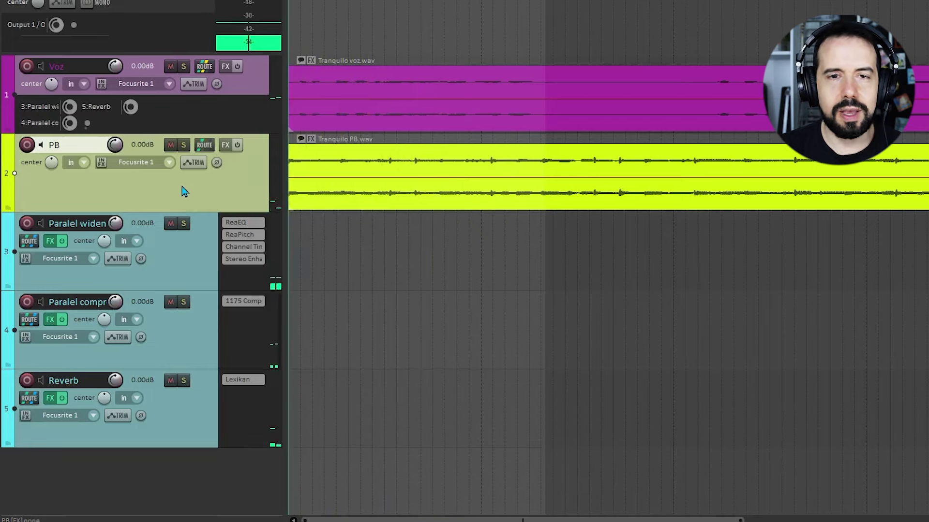